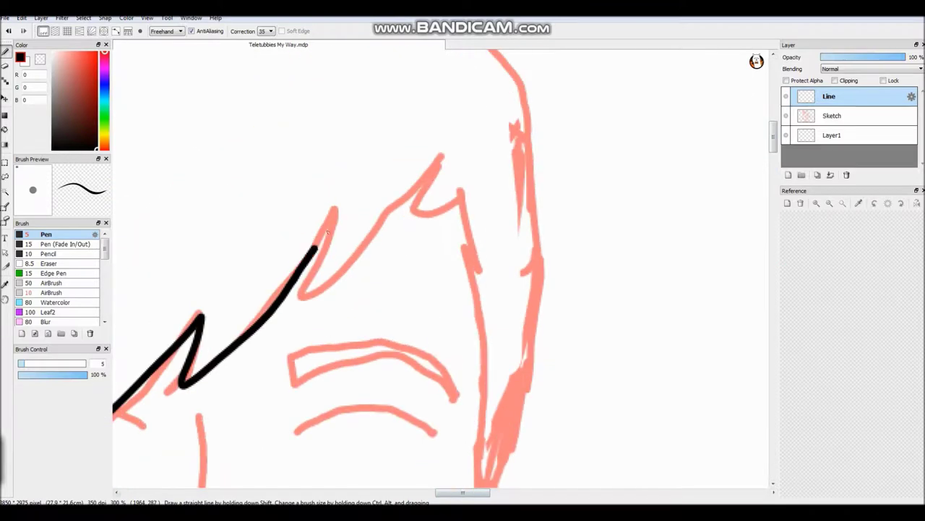
Ink the tall man's jagged fringe and the outer edge of his hair over the sketch.
drag(478, 196, 492, 470)
scroll(734, 83, down, 5)
scroll(733, 83, up, 4)
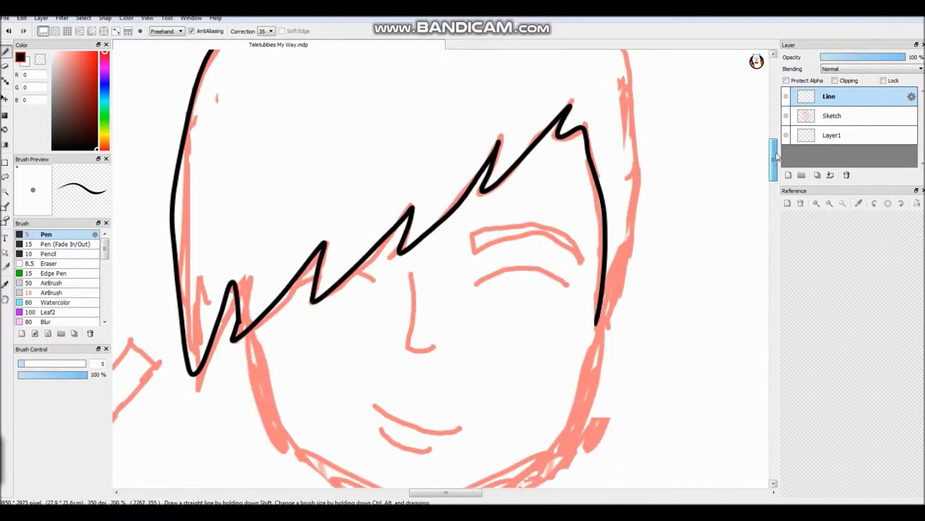
mouse_move(539, 52)
mouse_down()
mouse_move(602, 98)
mouse_move(612, 307)
mouse_move(597, 382)
mouse_move(618, 106)
mouse_move(612, 383)
mouse_up()
key(ctrl+z)
scroll(561, 361, up, 1)
Ink the tall man's eyebrow, closed eyes, nose and smiling mouth over the sketch.
mouse_move(426, 264)
mouse_down()
mouse_move(431, 279)
mouse_move(589, 313)
mouse_up()
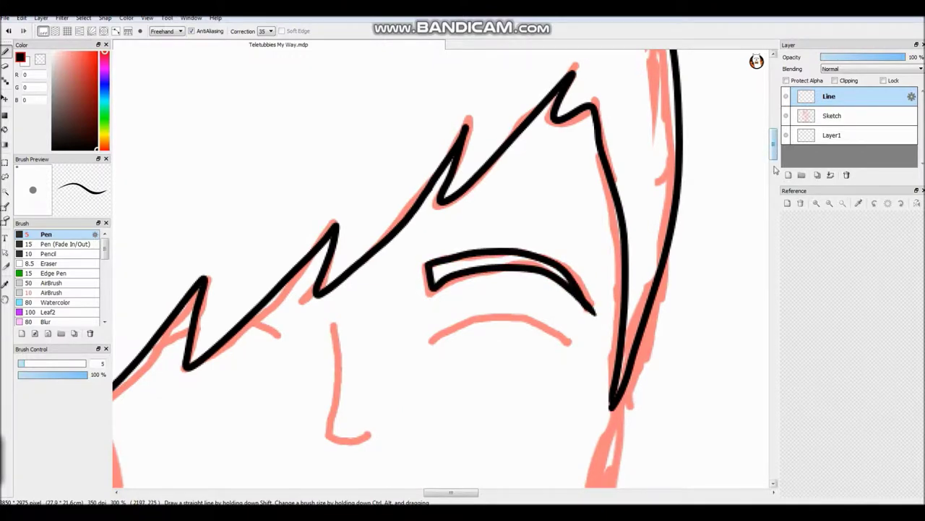
scroll(506, 289, down, 3)
drag(433, 347, 506, 322)
drag(246, 144, 282, 159)
mouse_move(334, 149)
mouse_down()
mouse_move(318, 266)
mouse_move(369, 259)
mouse_up()
drag(276, 344, 403, 394)
Ink both sides of the tall man's jaw so that they meet at the chin.
scroll(343, 410, down, 1)
drag(169, 289, 344, 477)
drag(520, 283, 415, 444)
Ink the tall man's neck and both halves of his pointed shirt collar.
scroll(340, 216, down, 4)
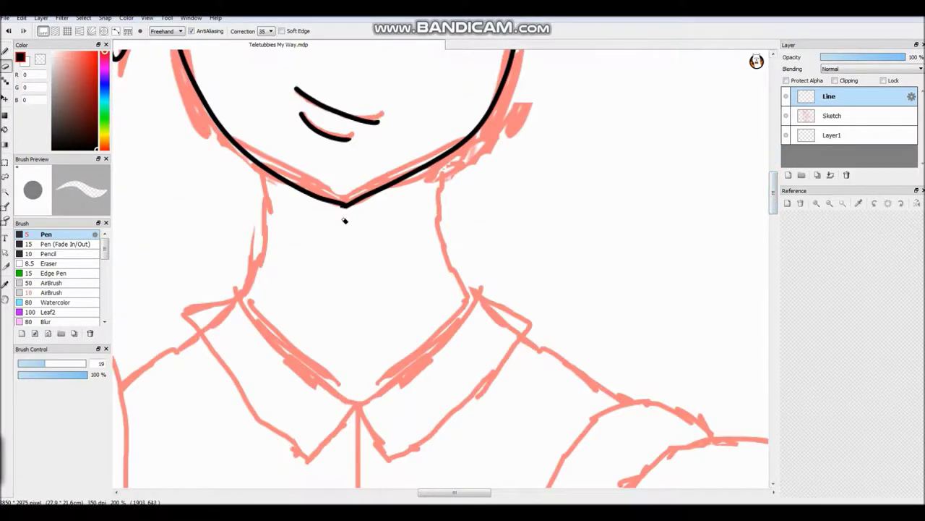
drag(239, 301, 361, 409)
drag(474, 292, 410, 373)
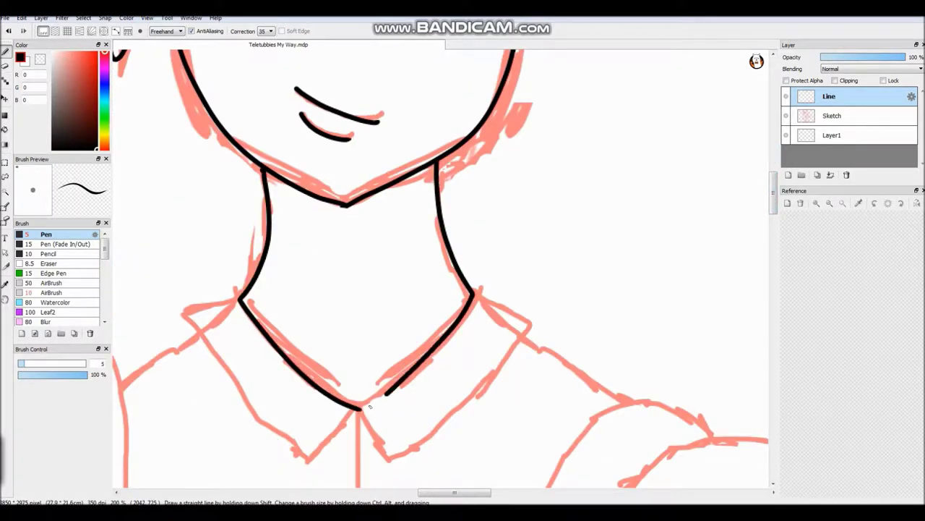
drag(241, 301, 324, 468)
mouse_move(474, 293)
mouse_down()
mouse_move(531, 329)
mouse_move(383, 463)
mouse_up()
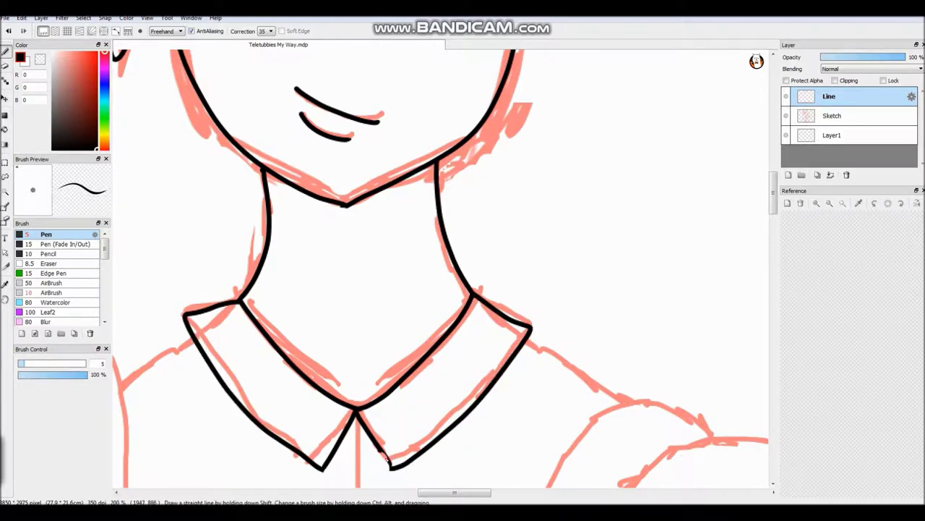
Ink the vertical centre line of the tall man's shirt and the shoulder line running out from his collar.
scroll(385, 464, down, 5)
scroll(555, 235, up, 3)
scroll(555, 235, down, 2)
drag(375, 212, 375, 425)
scroll(375, 434, up, 2)
scroll(484, 221, up, 1)
drag(484, 222, 338, 319)
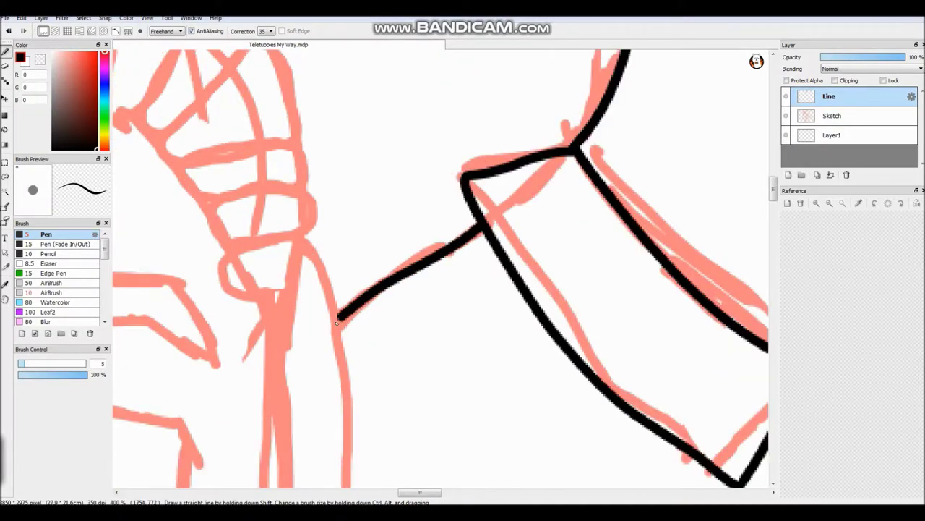
Ink the upper lines of the tall man's arm where it shows beneath the woman's pigtail.
scroll(336, 323, down, 1)
scroll(336, 323, up, 2)
scroll(482, 162, down, 4)
scroll(482, 163, up, 1)
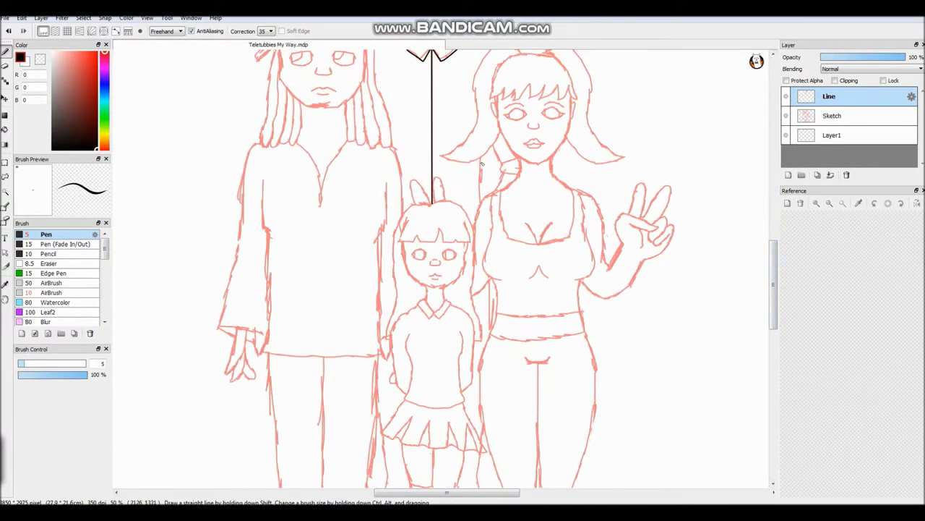
scroll(482, 163, up, 5)
mouse_move(527, 98)
mouse_down()
mouse_move(627, 319)
mouse_move(640, 428)
mouse_up()
drag(633, 318, 761, 267)
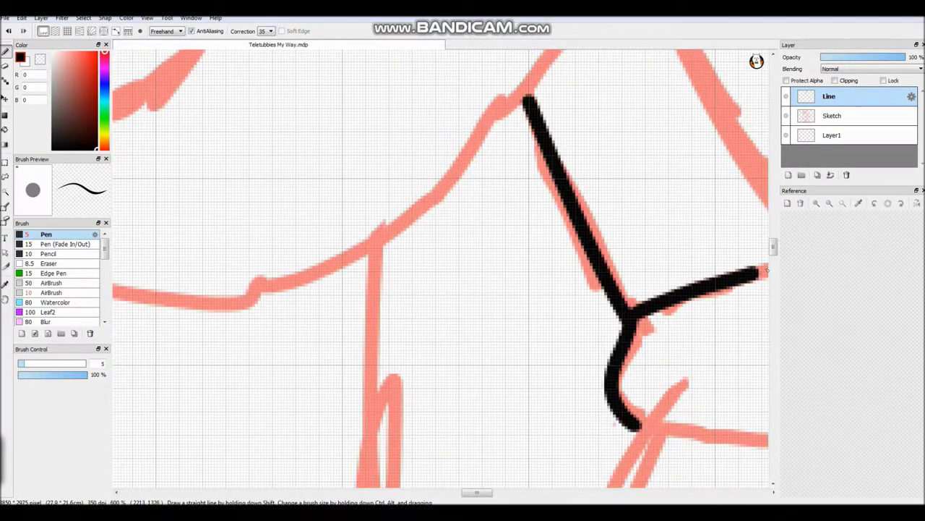
Ink the shirt's side line, the small fold and the lower contours of the tall man's arm beside the woman.
scroll(760, 267, down, 2)
scroll(441, 273, right, 3)
scroll(441, 273, down, 3)
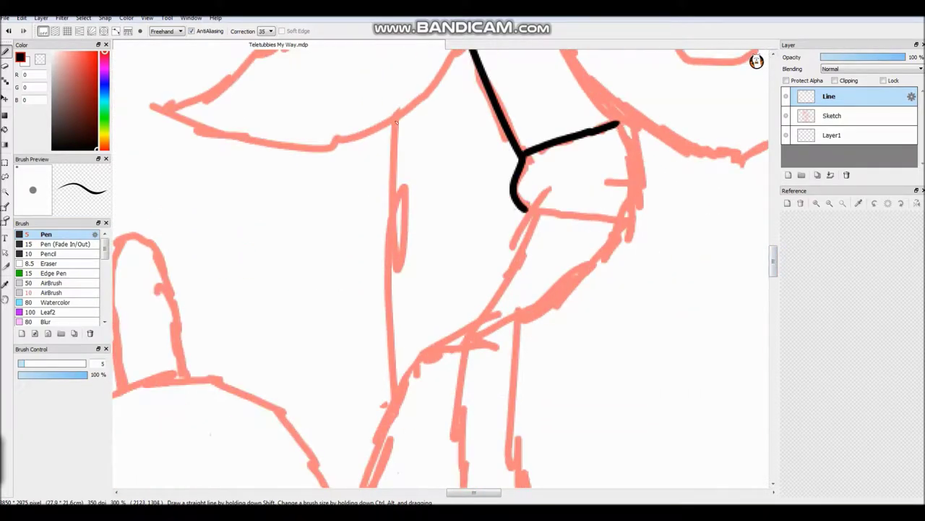
drag(394, 119, 391, 396)
drag(593, 180, 623, 183)
mouse_move(618, 124)
mouse_down()
mouse_move(623, 217)
mouse_move(456, 347)
mouse_move(373, 485)
mouse_up()
drag(538, 216, 454, 344)
Rotate the canvas and ink the short straight line of the tall man's clothing beside the woman's waist.
scroll(773, 282, down, 5)
scroll(777, 284, left, 2)
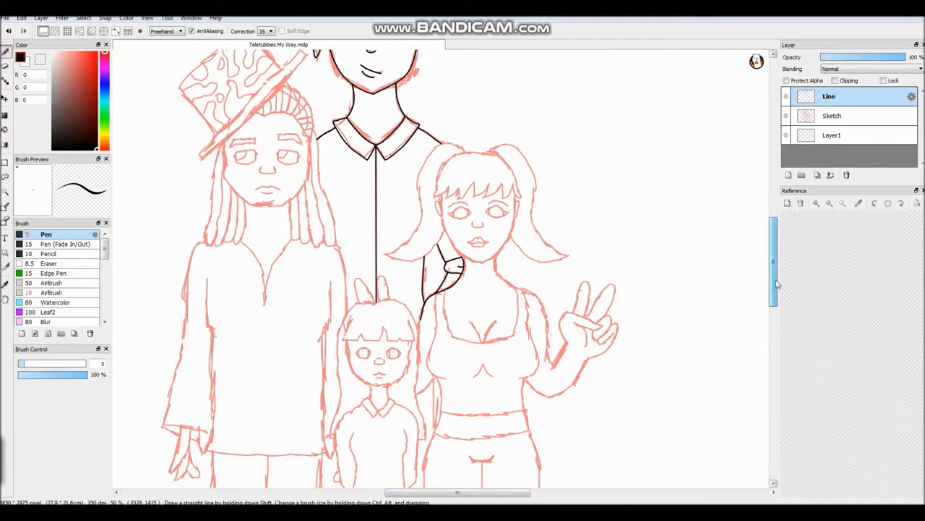
drag(777, 284, 777, 325)
scroll(429, 238, up, 3)
key(End)
key(End)
key(End)
drag(320, 424, 432, 226)
scroll(435, 227, down, 3)
scroll(549, 152, up, 2)
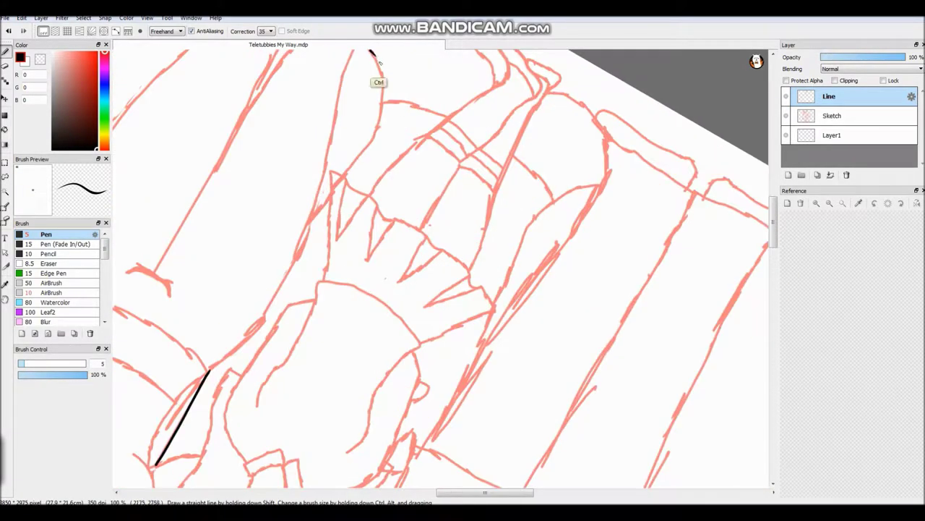
Outline the hat's narrow brim and square crown with straight lines.
scroll(220, 206, up, 15)
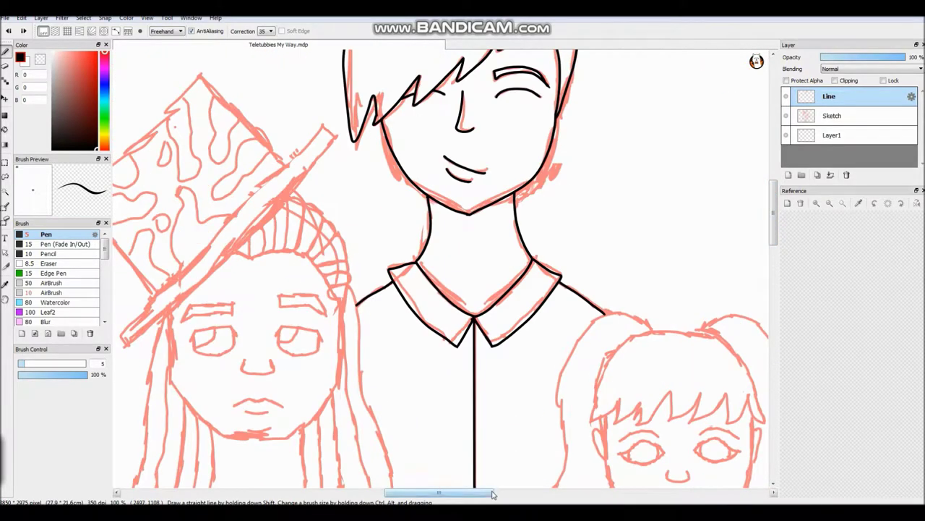
shift+click(439, 135)
shift+click(450, 145)
shift+click(243, 352)
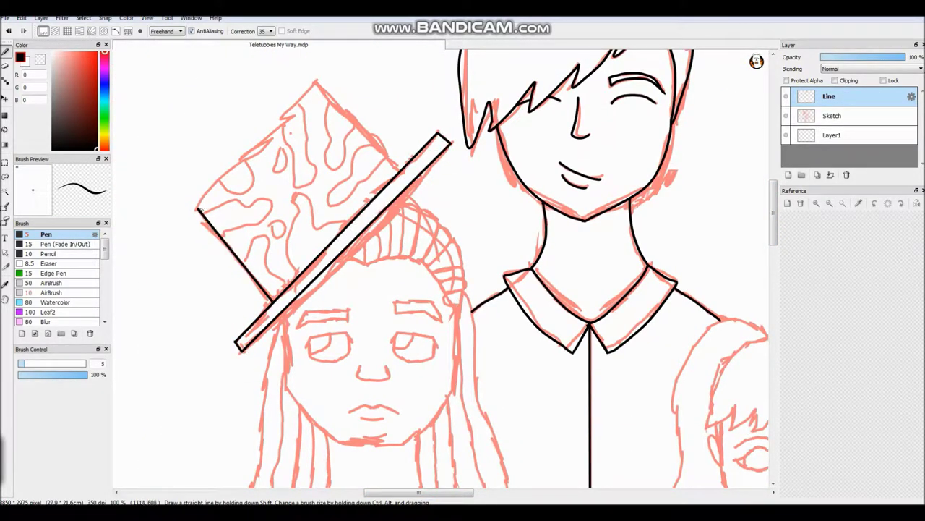
shift+click(197, 210)
shift+click(316, 81)
Ink the wavy patches and the small circle in the lower part of the hat's pattern.
scroll(313, 196, up, 5)
drag(171, 171, 238, 100)
mouse_move(115, 260)
mouse_down()
mouse_move(300, 217)
mouse_move(175, 329)
mouse_up()
drag(325, 289, 322, 291)
scroll(322, 291, down, 2)
mouse_move(237, 294)
mouse_down()
mouse_move(308, 223)
mouse_move(366, 367)
mouse_up()
mouse_move(402, 136)
mouse_down()
mouse_move(454, 189)
mouse_move(556, 170)
mouse_move(397, 318)
mouse_up()
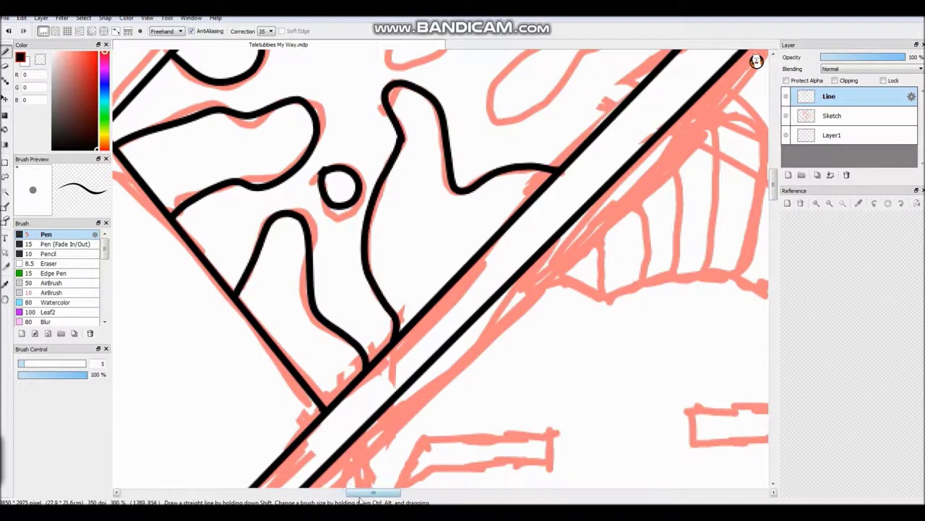
Ink the teardrop and the remaining wavy shapes in the upper part of the hat's pattern.
drag(359, 492, 385, 493)
drag(772, 189, 772, 165)
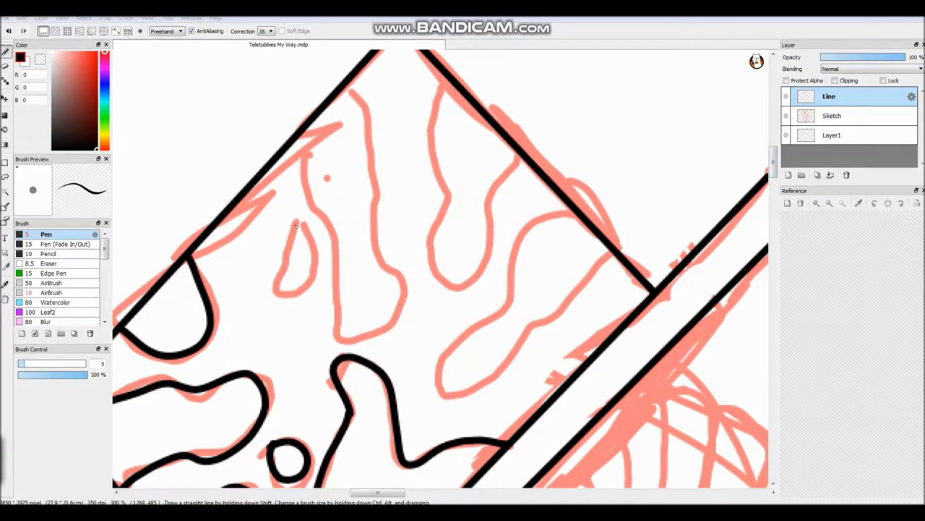
drag(295, 218, 297, 217)
mouse_move(305, 130)
mouse_down()
mouse_move(394, 270)
mouse_move(352, 81)
mouse_up()
drag(445, 77, 520, 154)
mouse_move(579, 214)
mouse_down()
mouse_move(443, 394)
mouse_move(612, 249)
mouse_up()
Select the inked hat with a freehand lasso and move it slightly down towards the head.
scroll(612, 249, down, 5)
scroll(433, 289, down, 1)
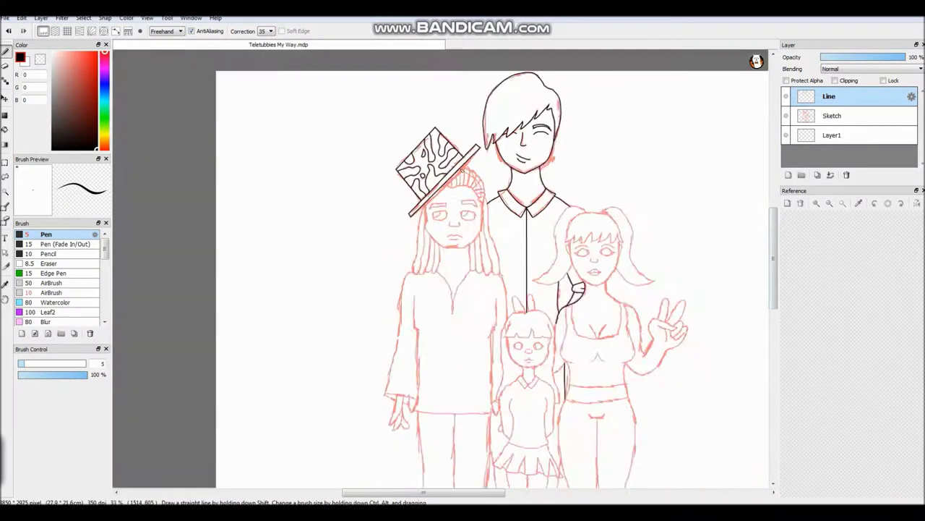
scroll(426, 304, up, 5)
scroll(271, 307, down, 2)
key(m)
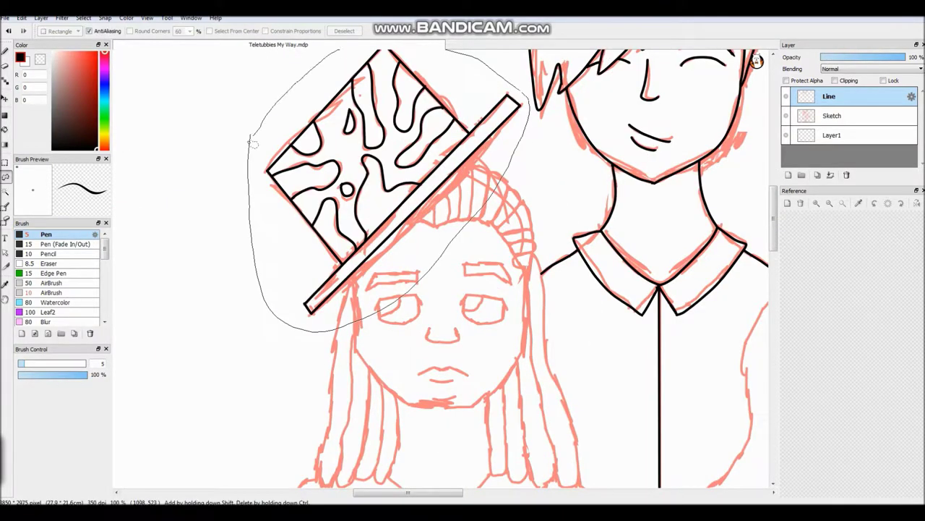
drag(254, 143, 252, 138)
scroll(774, 224, up, 1)
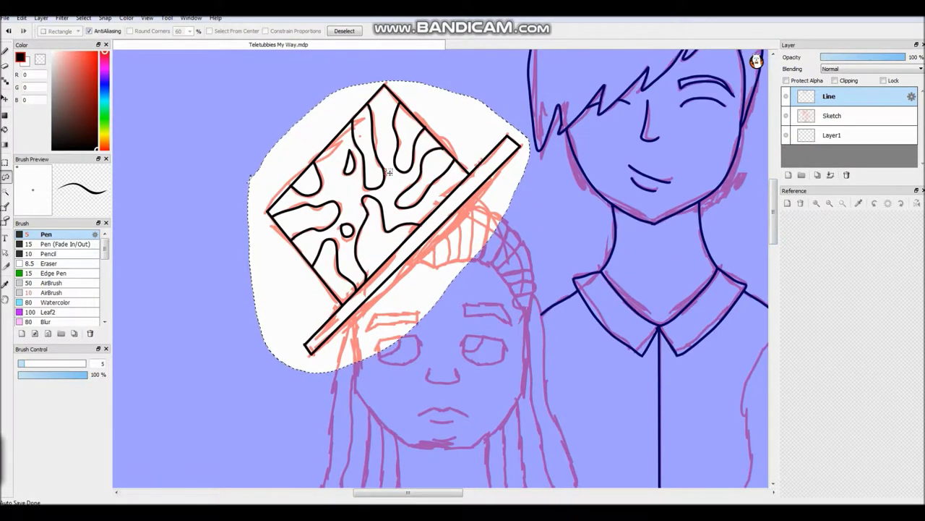
key(v)
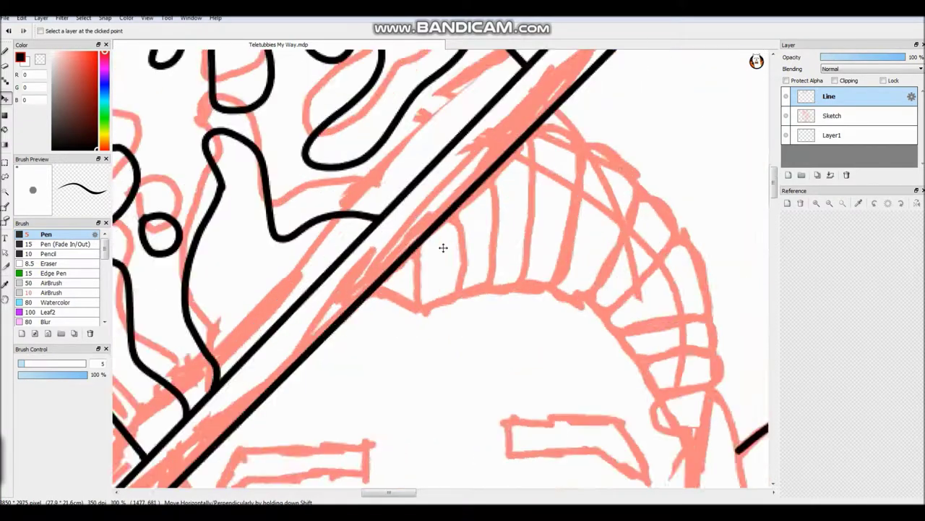
Ink the curved cornrow sections along the hairline beneath the hat's brim.
mouse_move(347, 310)
mouse_down()
mouse_move(373, 312)
mouse_move(409, 251)
mouse_up()
drag(455, 206, 409, 326)
drag(506, 158, 470, 310)
mouse_move(557, 102)
mouse_down()
mouse_move(561, 148)
mouse_move(499, 307)
mouse_up()
mouse_move(597, 65)
mouse_down()
mouse_move(607, 87)
mouse_move(575, 310)
mouse_up()
drag(575, 309, 318, 309)
mouse_move(369, 116)
mouse_down()
mouse_move(434, 260)
mouse_move(383, 322)
mouse_up()
mouse_move(448, 174)
mouse_down()
mouse_move(484, 267)
mouse_move(390, 325)
mouse_up()
mouse_move(499, 227)
mouse_down()
mouse_move(539, 292)
mouse_move(396, 327)
mouse_up()
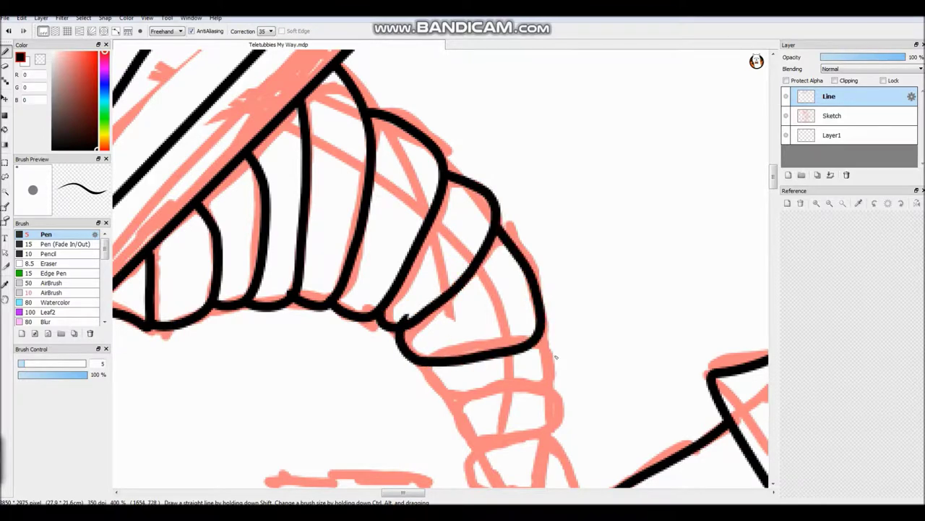
Ink the remaining small cornrow sections down to the temple and begin the lock below them.
scroll(470, 290, down, 3)
drag(539, 192, 432, 249)
mouse_move(539, 233)
mouse_down()
mouse_move(448, 277)
mouse_move(515, 358)
mouse_up()
drag(537, 282, 584, 484)
Ink the long outer dreadlock beside the face down to its rounded tip at the shoulder.
scroll(579, 361, down, 5)
drag(511, 101, 535, 486)
drag(582, 239, 599, 488)
scroll(579, 361, down, 8)
drag(610, 108, 717, 486)
key(ctrl+z)
drag(603, 93, 726, 489)
drag(535, 85, 632, 486)
scroll(723, 289, down, 5)
mouse_move(630, 212)
mouse_down()
mouse_move(651, 253)
mouse_move(731, 215)
mouse_up()
Ink both eyebrows of the figure wearing the hat.
scroll(687, 238, up, 3)
scroll(687, 239, down, 5)
scroll(747, 228, up, 2)
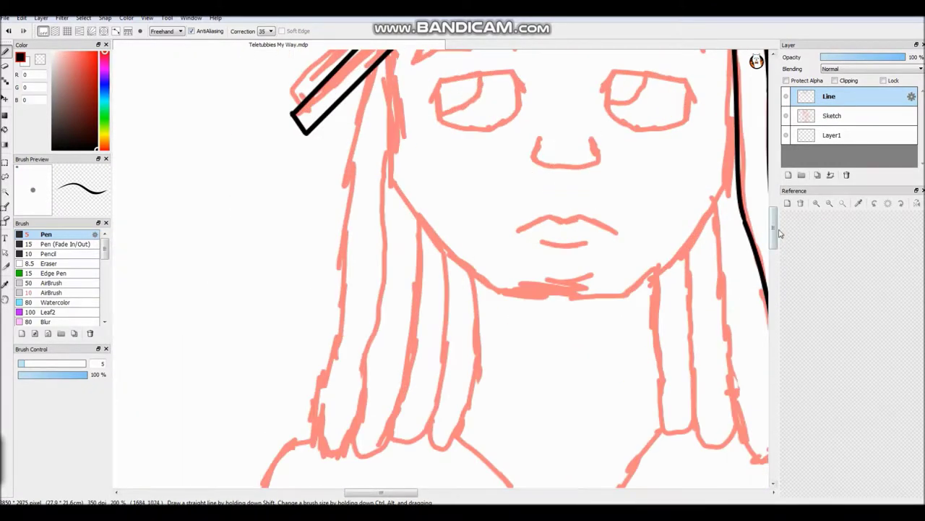
scroll(747, 228, up, 2)
drag(608, 104, 703, 147)
drag(515, 125, 514, 145)
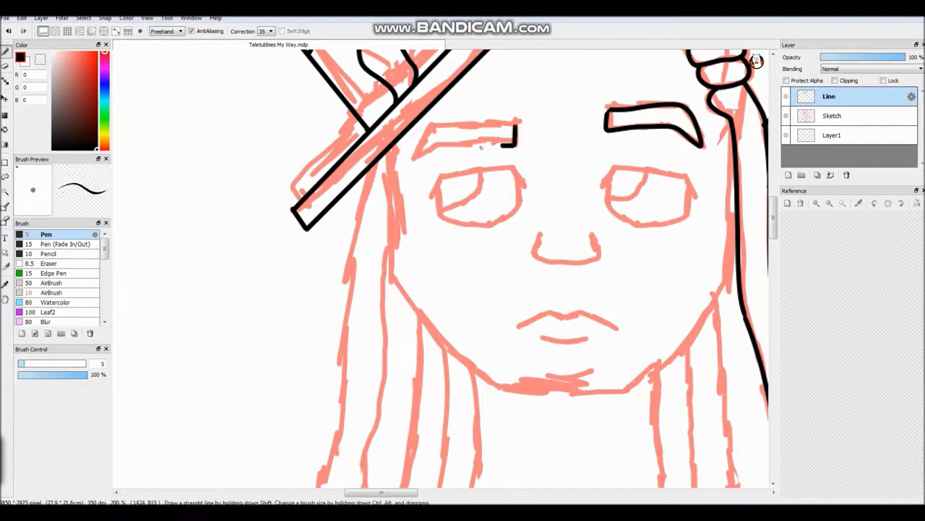
Ink the eye outlines and sideways-looking irises of the figure wearing the hat.
scroll(436, 201, up, 3)
mouse_move(430, 204)
mouse_down()
mouse_move(569, 130)
mouse_move(730, 168)
mouse_up()
mouse_move(450, 170)
mouse_down()
mouse_move(477, 271)
mouse_move(696, 137)
mouse_up()
scroll(576, 154, right, 5)
mouse_move(436, 172)
mouse_down()
mouse_move(541, 109)
mouse_move(690, 271)
mouse_move(486, 207)
mouse_up()
drag(575, 133, 481, 210)
Ink the nose, upper lip line and lower lip curve of the figure wearing the hat.
mouse_move(253, 313)
mouse_down()
mouse_move(330, 396)
mouse_move(428, 361)
mouse_up()
key(ctrl+z)
drag(253, 316, 413, 314)
scroll(414, 314, down, 5)
mouse_move(336, 251)
mouse_down()
mouse_move(294, 234)
mouse_move(198, 278)
mouse_up()
drag(340, 246, 496, 283)
drag(266, 312, 407, 316)
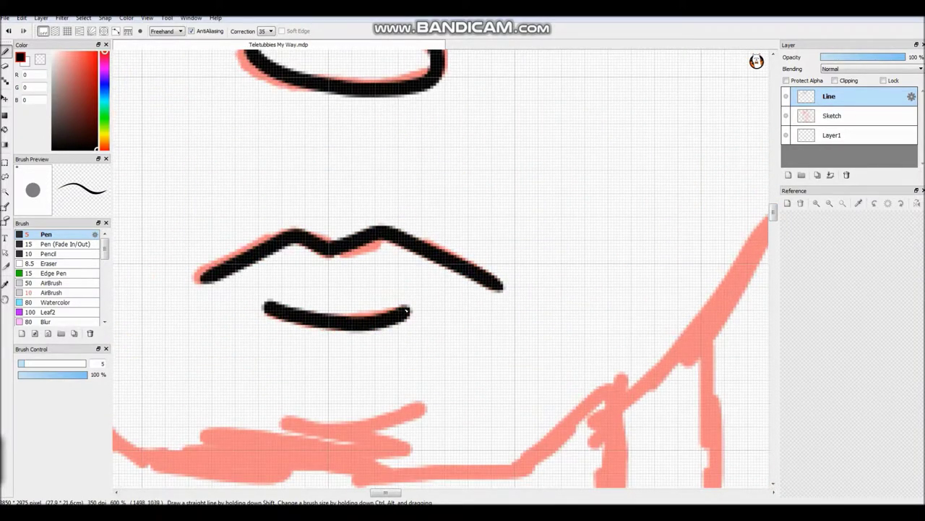
Ink the sides of the face, the jaw and the flat chin of the figure wearing the hat.
scroll(407, 316, down, 3)
key(ctrl+z)
drag(209, 251, 316, 359)
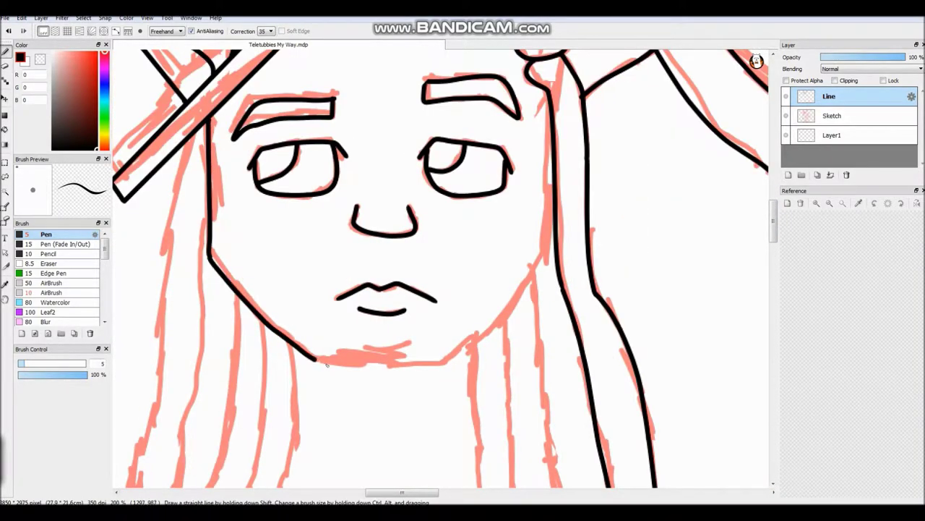
drag(517, 299, 314, 363)
drag(550, 144, 552, 243)
key(ctrl+z)
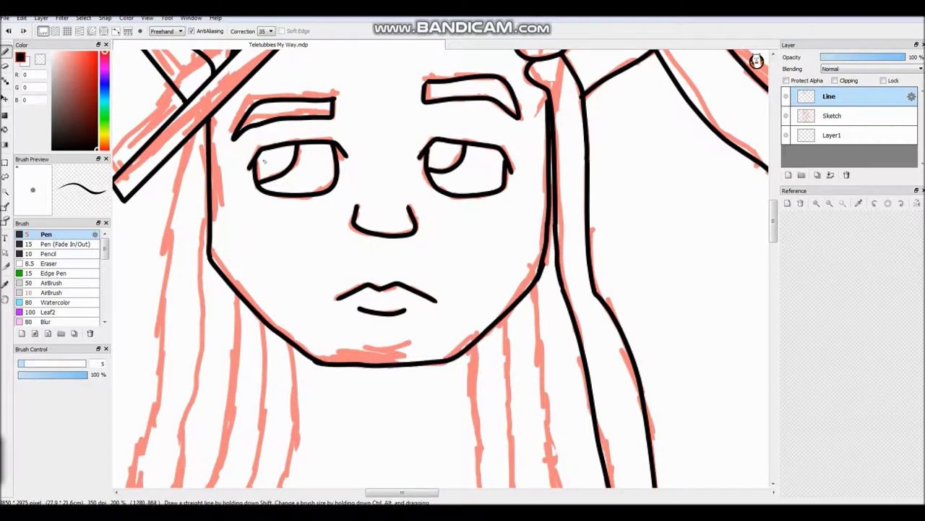
Ink the group of dreadlocks hanging below the lower end of the hat's brim, with rounded tips.
scroll(264, 160, down, 2)
drag(191, 70, 132, 418)
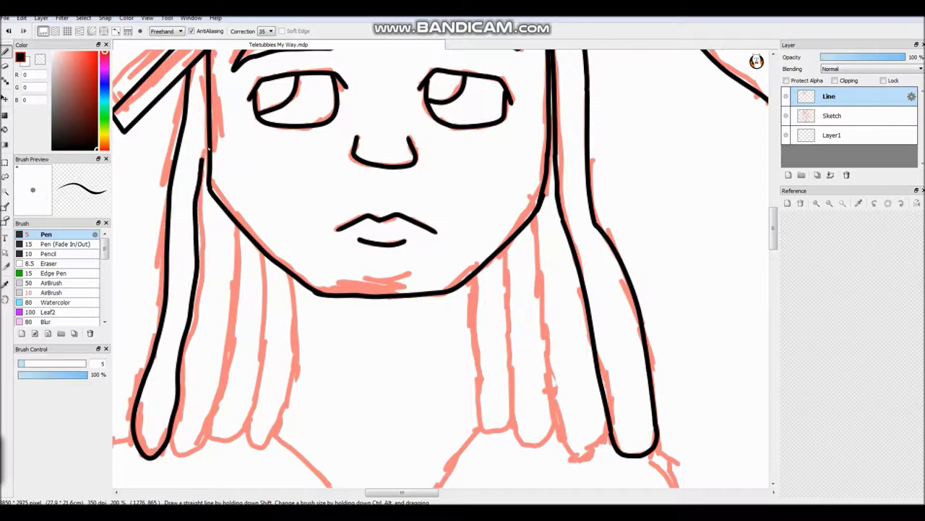
drag(175, 451, 236, 221)
drag(262, 253, 252, 411)
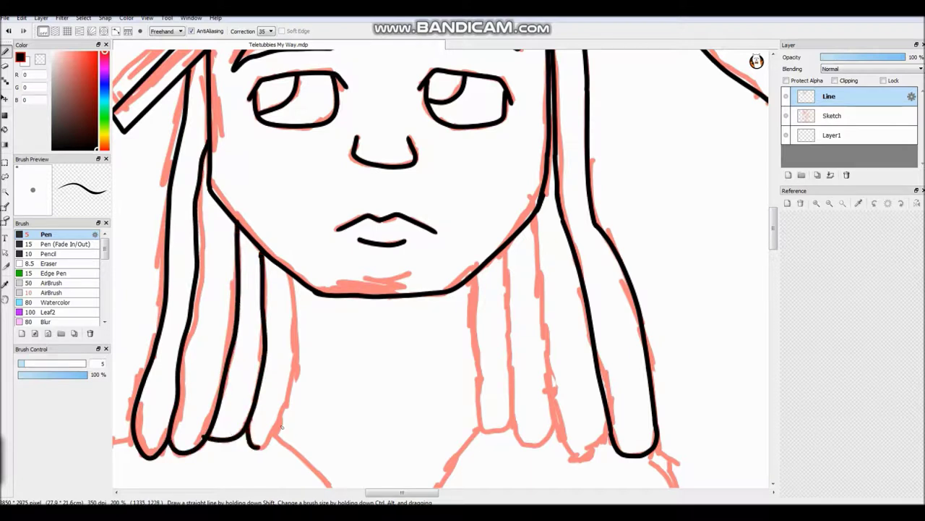
drag(257, 444, 290, 268)
Ink the inner dreadlocks on the opposite side of the neck, beside the finished outer lock.
drag(472, 279, 475, 313)
drag(483, 419, 505, 250)
drag(535, 219, 511, 416)
Ink the deep V-shaped neckline of the tunic below the dreadlocks.
scroll(441, 289, down, 5)
drag(274, 172, 373, 430)
mouse_move(480, 160)
mouse_down()
mouse_move(415, 250)
mouse_move(373, 429)
mouse_up()
Ink the tunic's shoulder, outer sleeve and inner sleeve lines on both sides.
scroll(441, 289, up, 2)
drag(419, 494, 456, 494)
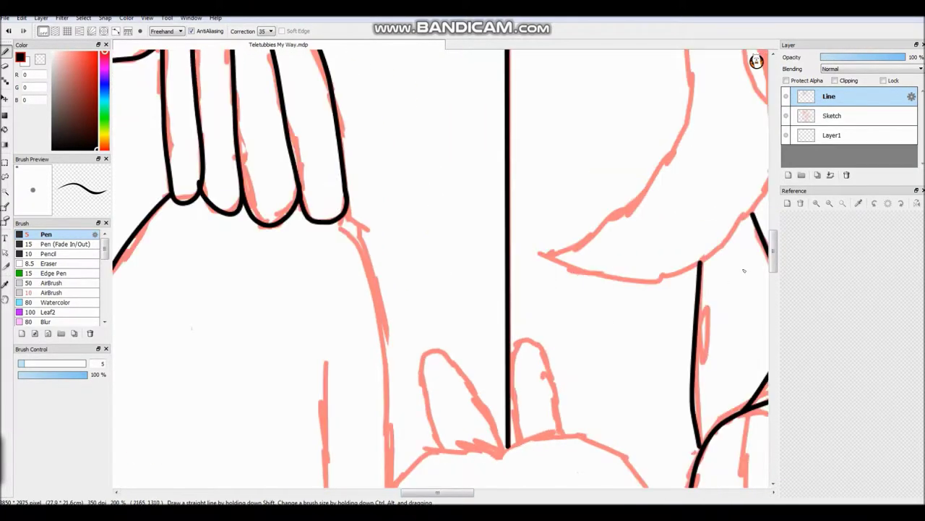
scroll(378, 186, down, 2)
drag(344, 144, 391, 419)
drag(326, 463, 327, 468)
scroll(326, 434, up, 3)
drag(438, 494, 387, 495)
drag(263, 125, 185, 486)
drag(272, 274, 281, 476)
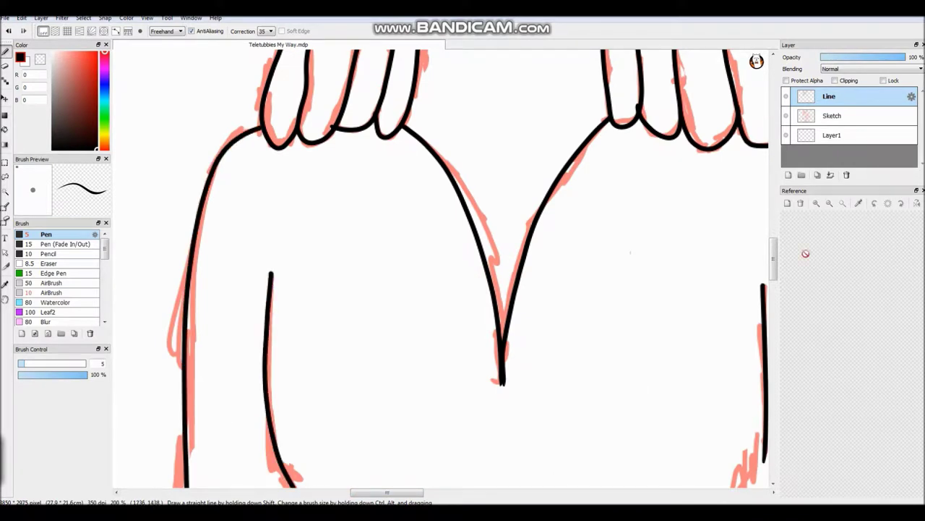
Finish the tunic's inner sleeve lines toward the body, erasing and redrawing a stretch of the line.
scroll(282, 434, down, 3)
drag(387, 494, 395, 495)
drag(684, 311, 636, 387)
key(e)
drag(192, 134, 189, 271)
key(b)
mouse_move(191, 138)
mouse_down()
mouse_move(208, 336)
mouse_move(230, 364)
mouse_up()
Ink the tunic's two long sides and the gently curved hem joining them.
scroll(434, 289, down, 6)
drag(658, 127, 641, 486)
drag(207, 127, 223, 485)
scroll(772, 309, down, 5)
mouse_move(220, 298)
mouse_down()
mouse_move(193, 412)
mouse_move(669, 437)
mouse_up()
drag(640, 312, 660, 406)
Ink the flared sleeve's outer edge and cuff, including the drooping inner folds of its opening.
drag(403, 495, 379, 495)
scroll(770, 315, up, 3)
drag(310, 289, 253, 485)
scroll(770, 289, down, 3)
mouse_move(253, 220)
mouse_down()
mouse_move(217, 356)
mouse_move(413, 405)
mouse_up()
scroll(771, 322, down, 2)
scroll(772, 322, down, 4)
drag(361, 175, 376, 262)
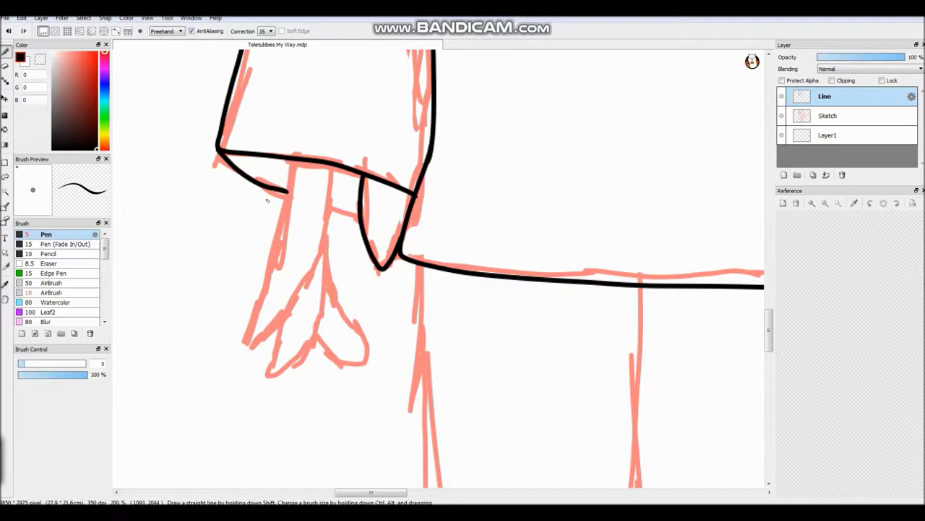
Ink the wrist, palm and pointed fingers of the hand hanging below the flared cuff.
scroll(271, 282, down, 1)
scroll(271, 282, up, 3)
scroll(271, 282, up, 1)
mouse_move(316, 67)
mouse_down()
mouse_move(227, 437)
mouse_move(388, 99)
mouse_move(394, 217)
mouse_move(380, 253)
mouse_up()
scroll(456, 187, down, 3)
drag(276, 357, 362, 295)
Ink the wide trousers below the tunic with both outer sides, wavy bottom hems and the centre seam.
scroll(448, 110, down, 4)
scroll(449, 110, up, 2)
scroll(449, 110, down, 2)
drag(449, 90, 444, 439)
drag(226, 78, 246, 409)
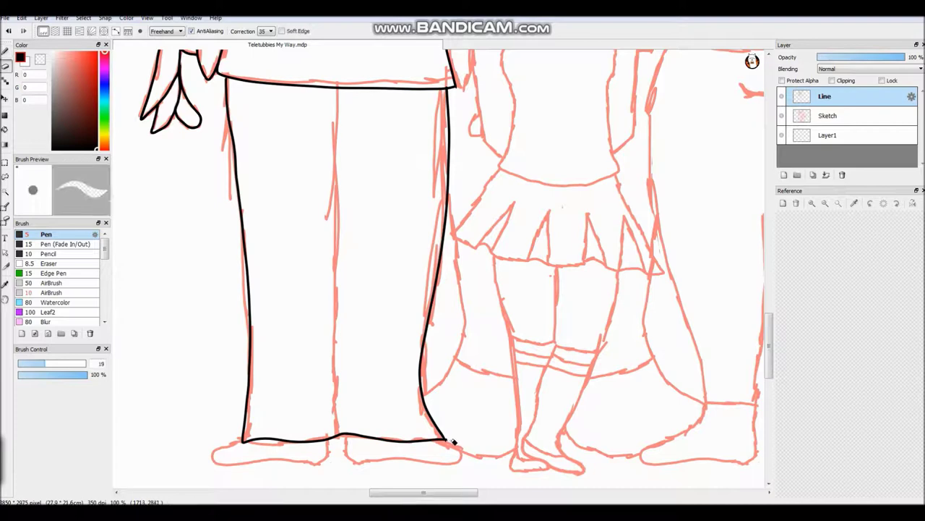
drag(337, 89, 341, 437)
Ink the outlines of both flat, rounded shoes beneath the trouser hems.
scroll(343, 442, up, 4)
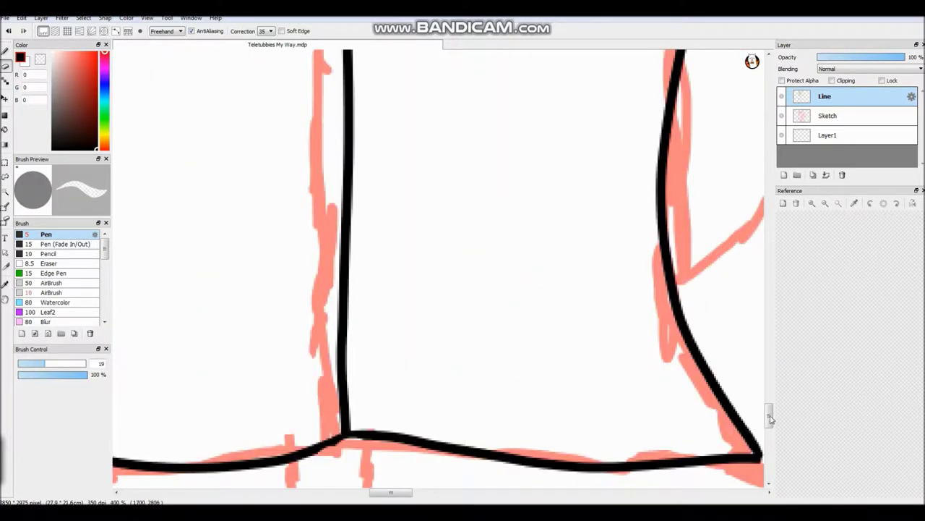
scroll(343, 442, down, 3)
drag(365, 212, 764, 336)
drag(409, 493, 434, 493)
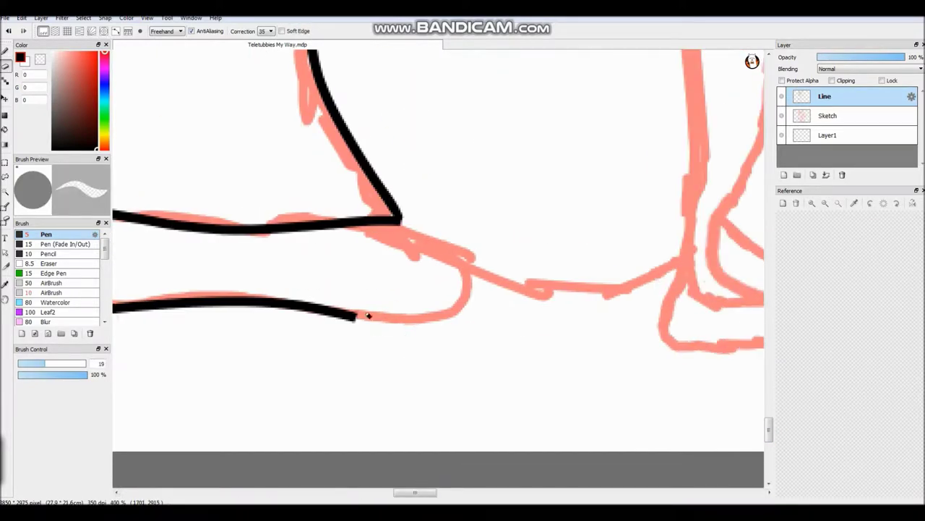
mouse_move(393, 217)
mouse_down()
mouse_move(423, 320)
mouse_move(351, 312)
mouse_up()
drag(416, 493, 367, 494)
mouse_move(329, 231)
mouse_down()
mouse_move(270, 323)
mouse_move(672, 224)
mouse_up()
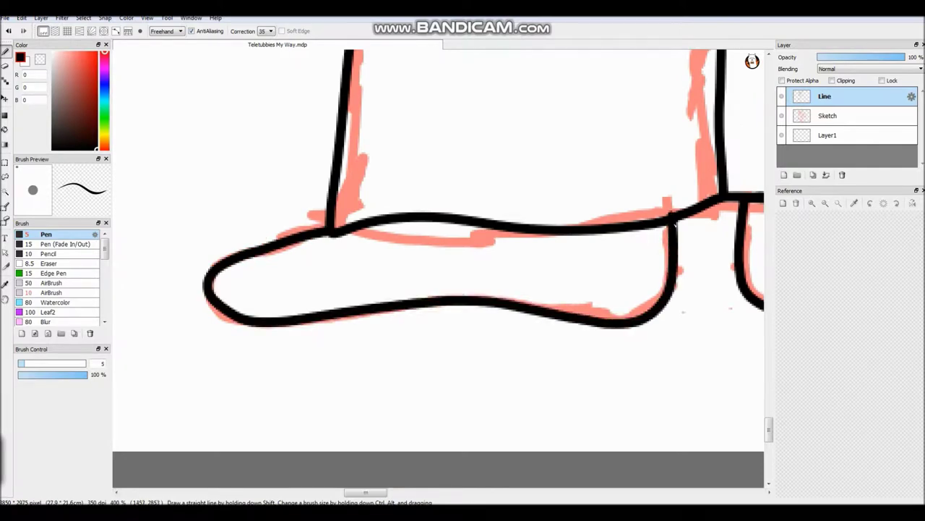
Ink the rear figure's bulging lower outline beside the trousers and the hem curve running to the small girl's leg.
drag(365, 493, 426, 493)
scroll(347, 150, up, 2)
scroll(347, 150, down, 4)
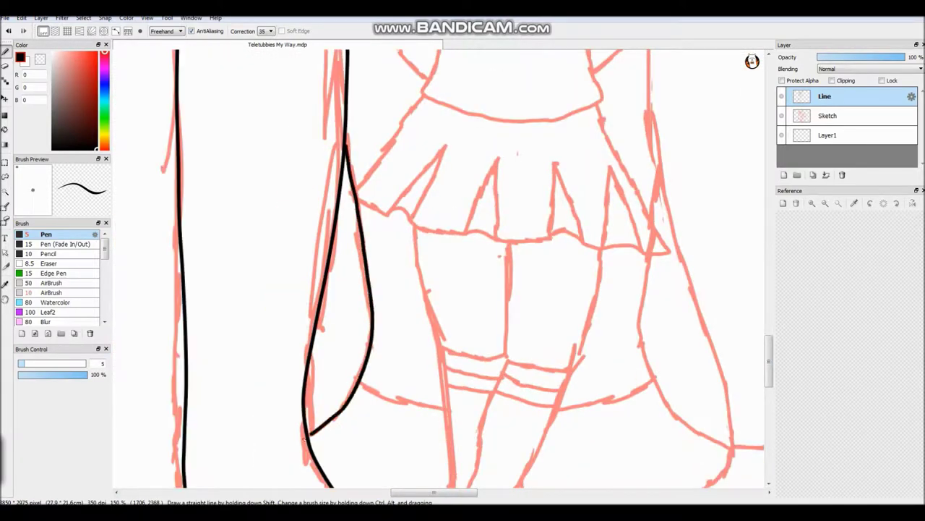
key(e)
key(b)
drag(358, 382, 451, 406)
Ink the rear figure's bottom edges on both sides of the small girl's legs and the matching curved far side.
scroll(368, 373, down, 3)
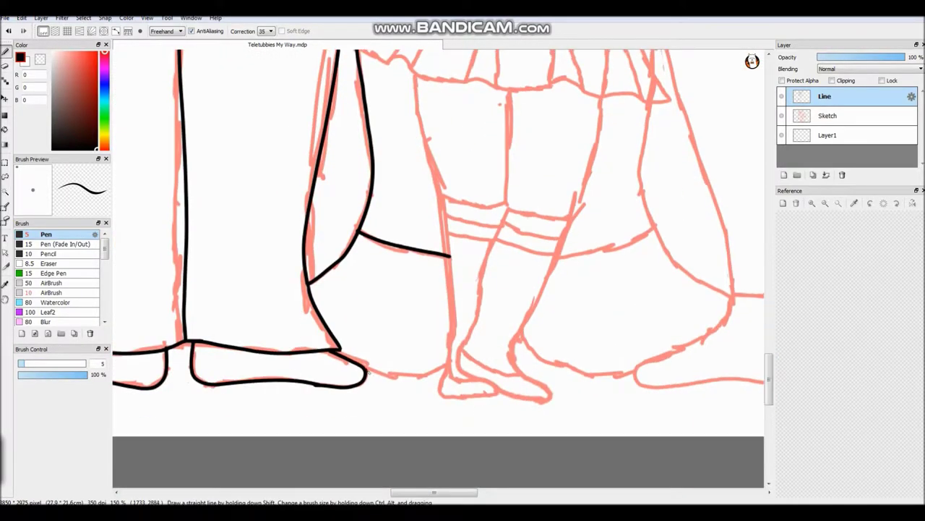
drag(520, 327, 640, 372)
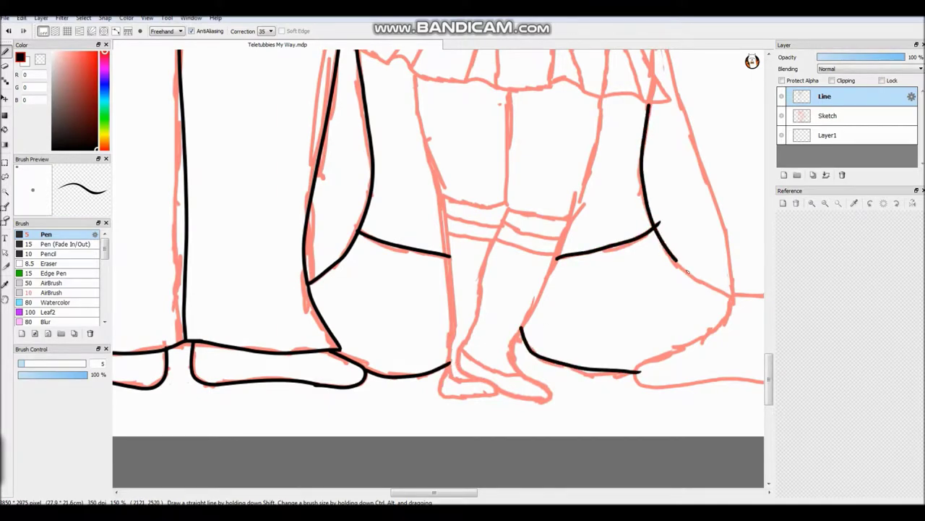
drag(665, 249, 734, 298)
key(e)
key(b)
Ink the pigtailed woman's hair with the crown, jagged fringe and both flared pigtails.
scroll(683, 354, up, 3)
mouse_move(772, 341)
mouse_down()
mouse_move(773, 195)
mouse_move(773, 206)
mouse_up()
mouse_move(417, 135)
mouse_down()
mouse_move(284, 273)
mouse_move(280, 454)
mouse_up()
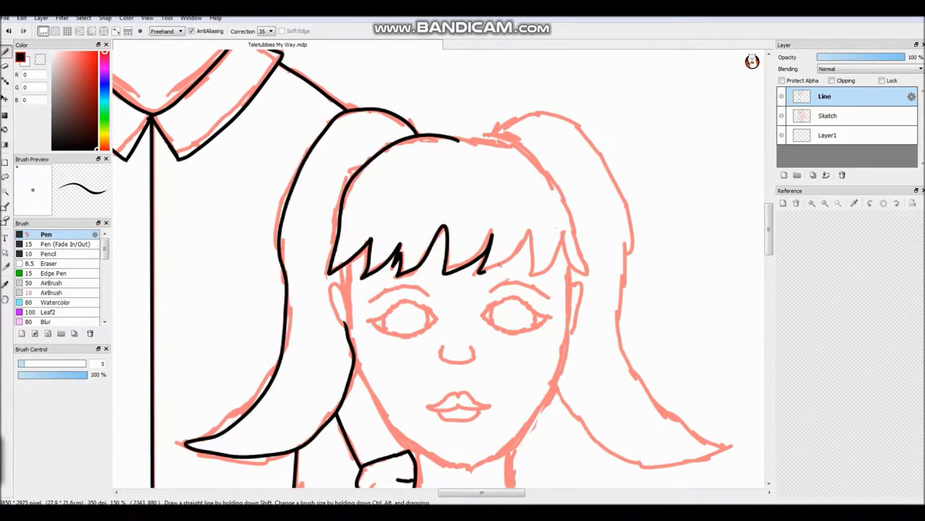
mouse_move(578, 230)
mouse_down()
mouse_move(459, 141)
mouse_move(633, 369)
mouse_move(730, 446)
mouse_up()
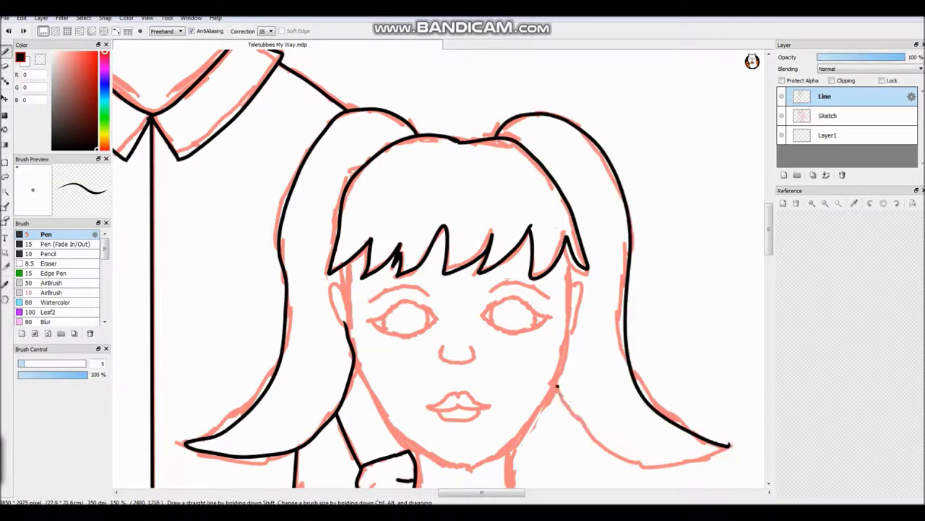
key(e)
scroll(440, 213, up, 3)
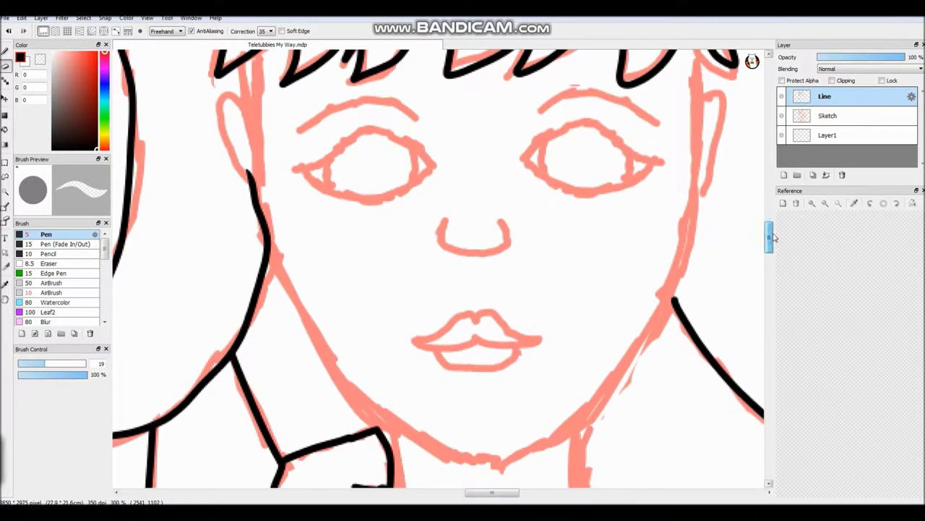
Ink the pigtailed woman's cheeks, pointed chin and ears, undoing one faulty stroke.
scroll(708, 67, down, 2)
key(b)
drag(690, 253, 571, 388)
mouse_move(400, 117)
mouse_down()
mouse_move(403, 162)
mouse_move(572, 390)
mouse_move(434, 274)
mouse_move(571, 388)
mouse_up()
key(ctrl+z)
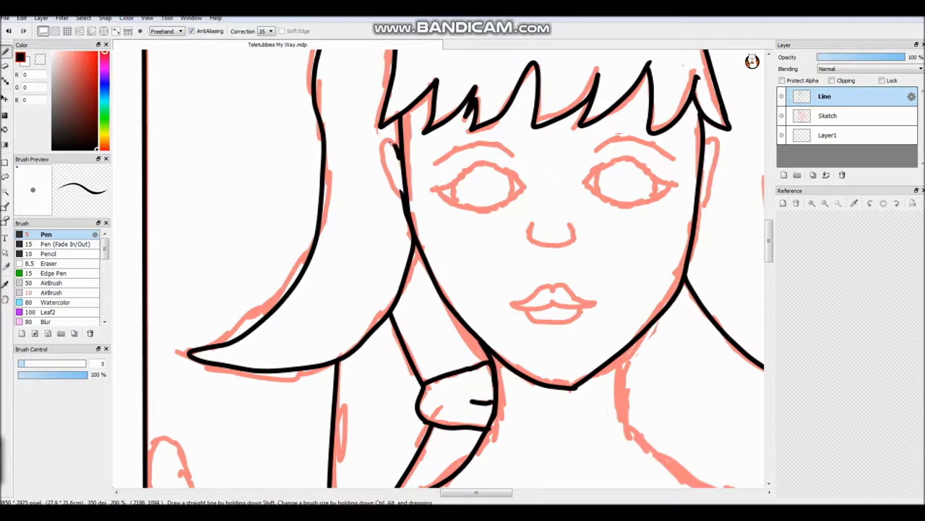
Ink the pigtailed woman's eyebrows, almond-shaped eyes, nose and full lips.
scroll(660, 207, up, 2)
mouse_move(520, 106)
mouse_down()
mouse_move(532, 94)
mouse_move(691, 113)
mouse_up()
drag(367, 107, 193, 125)
drag(198, 174, 396, 168)
mouse_move(402, 238)
mouse_down()
mouse_move(480, 261)
mouse_move(478, 240)
mouse_up()
mouse_move(442, 370)
mouse_down()
mouse_move(358, 400)
mouse_move(446, 398)
mouse_up()
drag(444, 370, 484, 377)
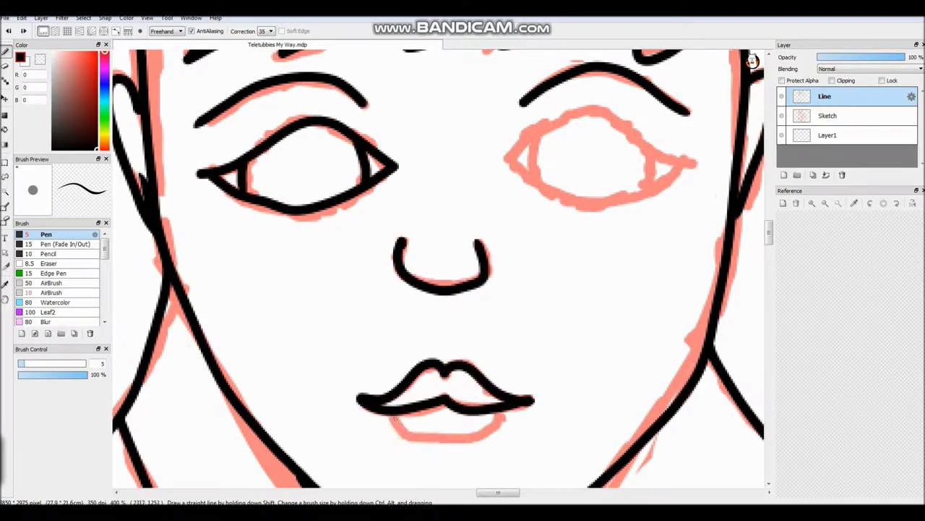
drag(390, 415, 509, 410)
drag(505, 165, 690, 161)
Ink the pigtailed woman's neck and sloping shoulder lines.
scroll(671, 149, down, 4)
scroll(554, 109, down, 2)
mouse_move(554, 105)
mouse_down()
mouse_move(568, 171)
mouse_move(760, 322)
mouse_up()
scroll(517, 388, down, 2)
scroll(412, 405, down, 2)
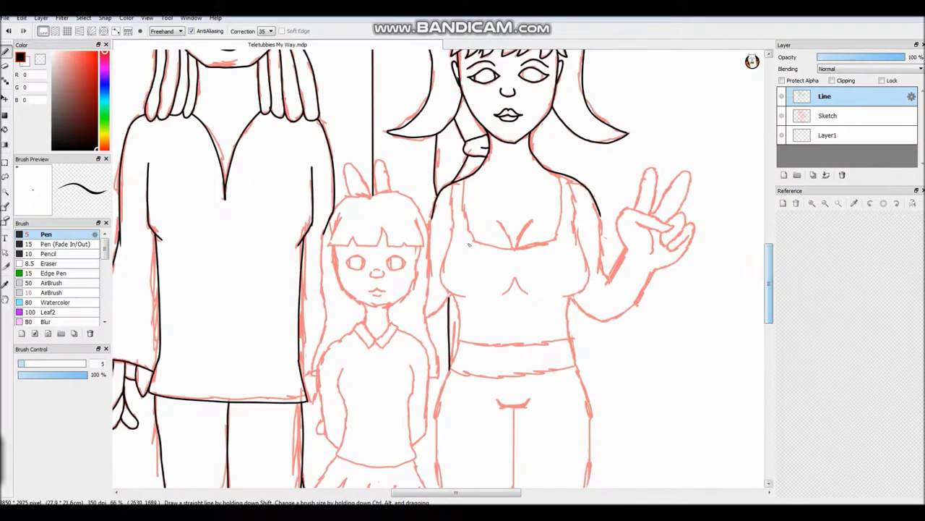
Ink the woman's lowered arm edge and the two fingers raised behind the small girl's head.
scroll(415, 284, up, 3)
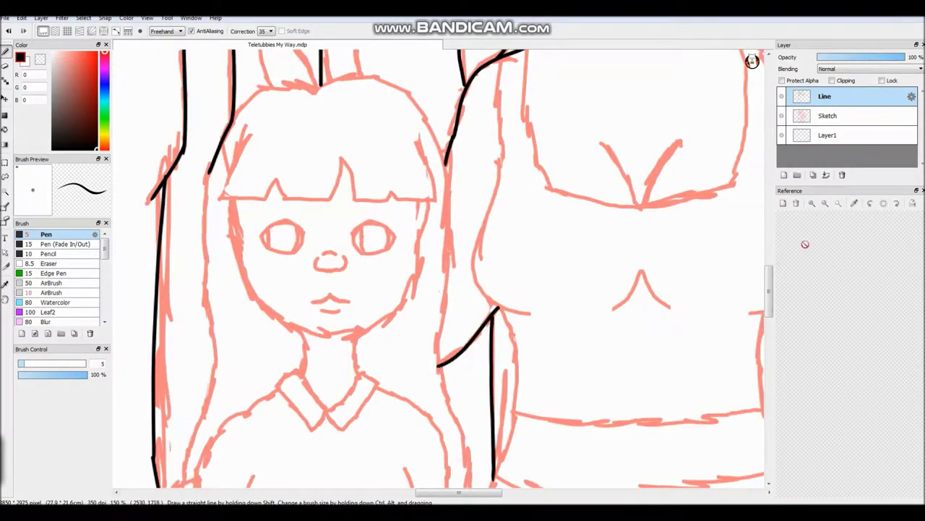
drag(772, 290, 773, 270)
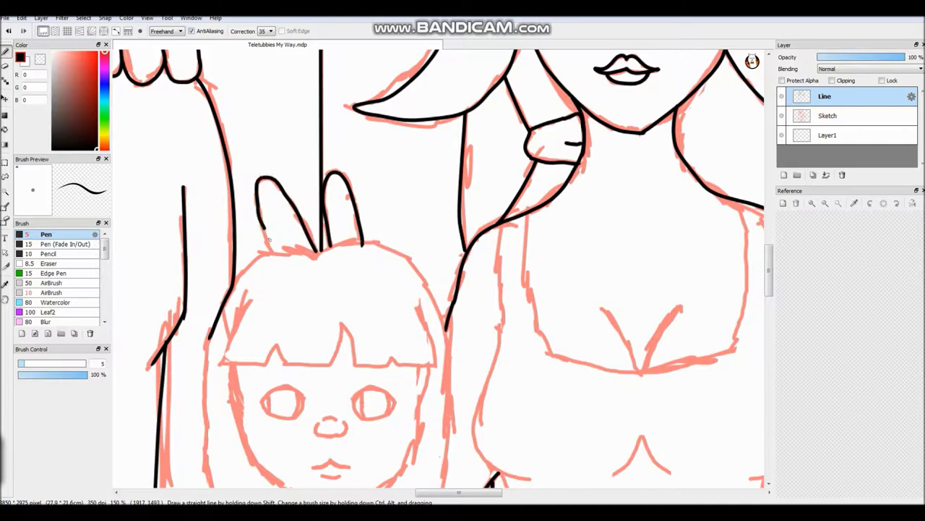
drag(446, 494, 473, 494)
Ink the woman's tank top with its armhole edges, bust contour and scooped neckline.
mouse_move(307, 231)
mouse_down()
mouse_move(305, 293)
mouse_move(340, 487)
mouse_up()
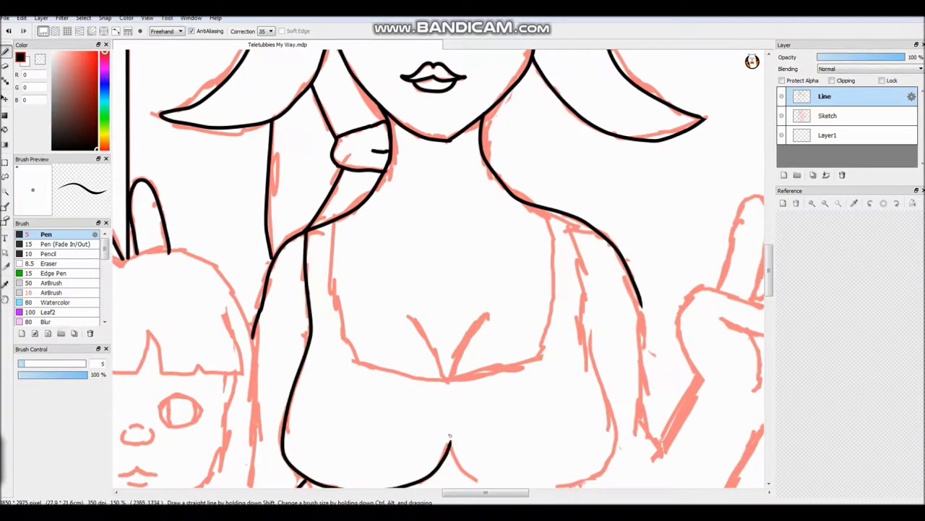
scroll(450, 435, down, 2)
mouse_move(329, 168)
mouse_down()
mouse_move(542, 150)
mouse_move(529, 434)
mouse_up()
Erase the middle stretches of the line under the bust and ink the V-shaped cleavage strokes.
key(e)
key(b)
key(e)
drag(333, 432, 381, 433)
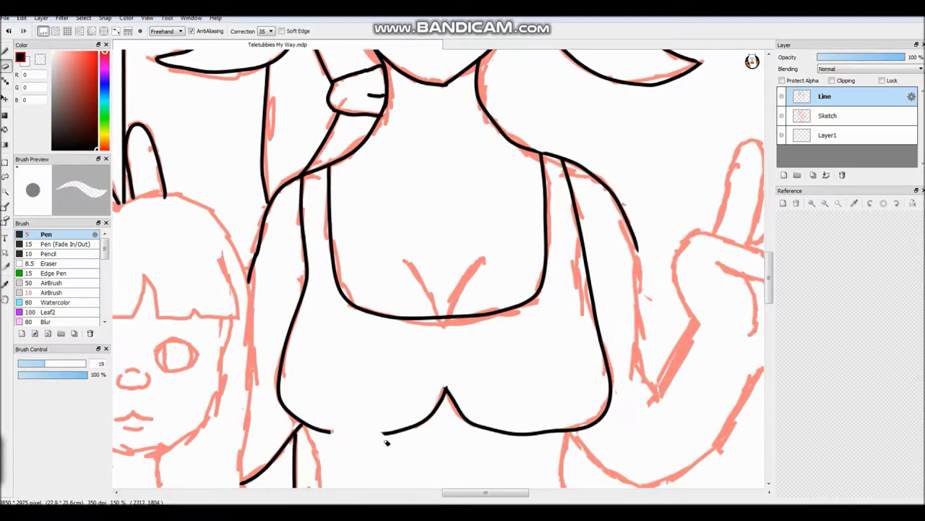
key(b)
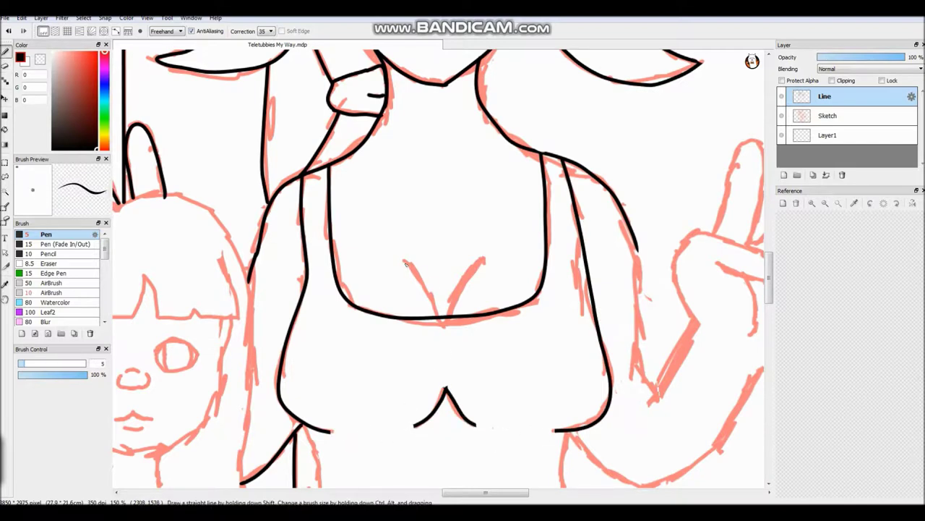
drag(443, 326, 213, 319)
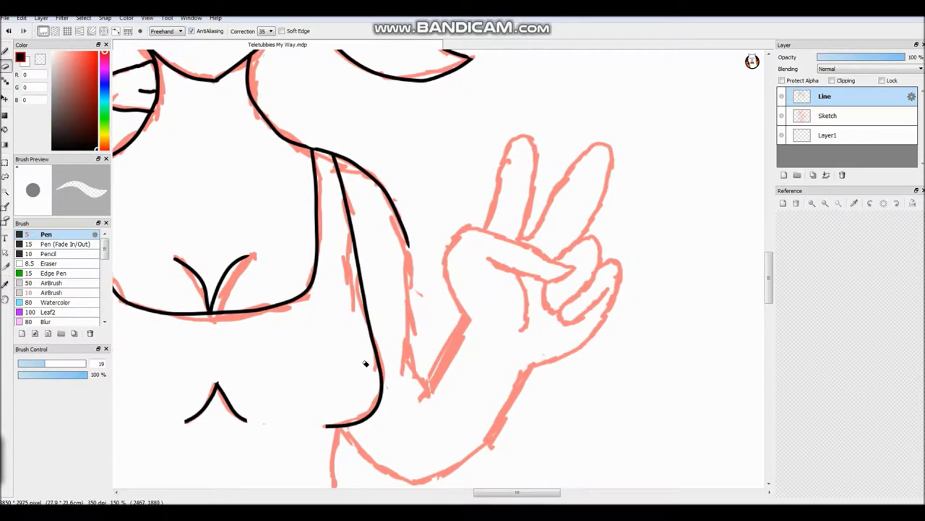
Ink the woman's waist side and raised bent arm, trimming the end of the shoulder line.
drag(336, 426, 341, 488)
key(e)
drag(405, 277, 407, 234)
key(b)
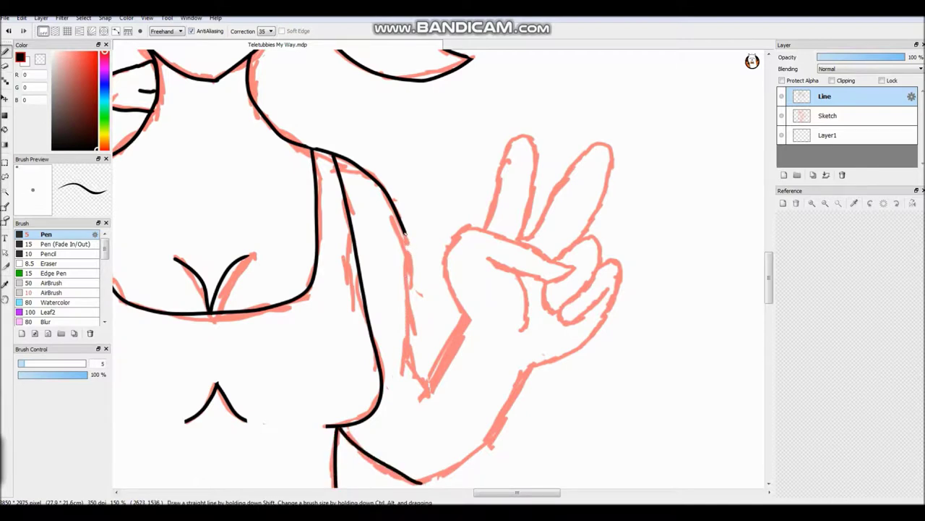
scroll(566, 302, up, 2)
mouse_move(496, 486)
mouse_down()
mouse_move(622, 419)
mouse_move(581, 352)
mouse_up()
mouse_move(361, 379)
mouse_down()
mouse_move(443, 217)
mouse_move(524, 269)
mouse_up()
Ink the raised peace-sign hand with two extended fingers, folded thumb and curled fingers.
key(e)
mouse_move(397, 212)
mouse_down()
mouse_move(527, 248)
mouse_move(524, 272)
mouse_up()
scroll(521, 268, up, 2)
key(b)
mouse_move(397, 259)
mouse_down()
mouse_move(490, 296)
mouse_move(462, 341)
mouse_move(407, 309)
mouse_up()
drag(464, 343, 471, 460)
mouse_move(401, 258)
mouse_down()
mouse_move(474, 72)
mouse_move(464, 293)
mouse_move(586, 283)
mouse_move(544, 320)
mouse_up()
Ink the woman's waist and hip curves, the top's hem, the trouser waistline and the small crotch crease.
scroll(527, 275, down, 3)
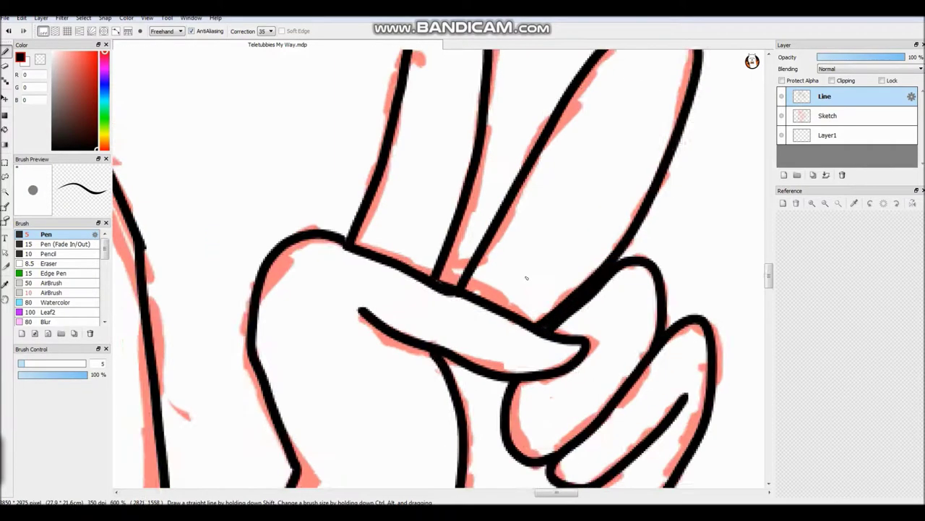
drag(288, 250, 280, 432)
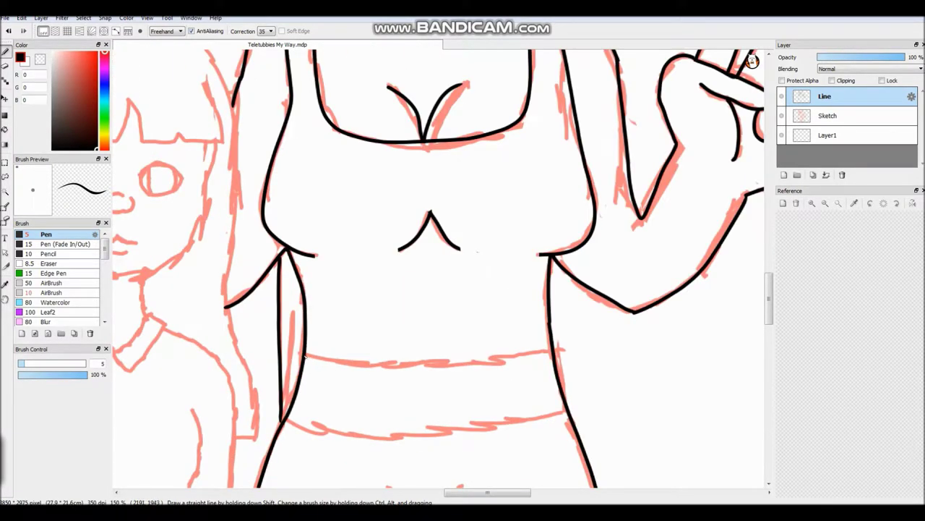
scroll(396, 269, down, 3)
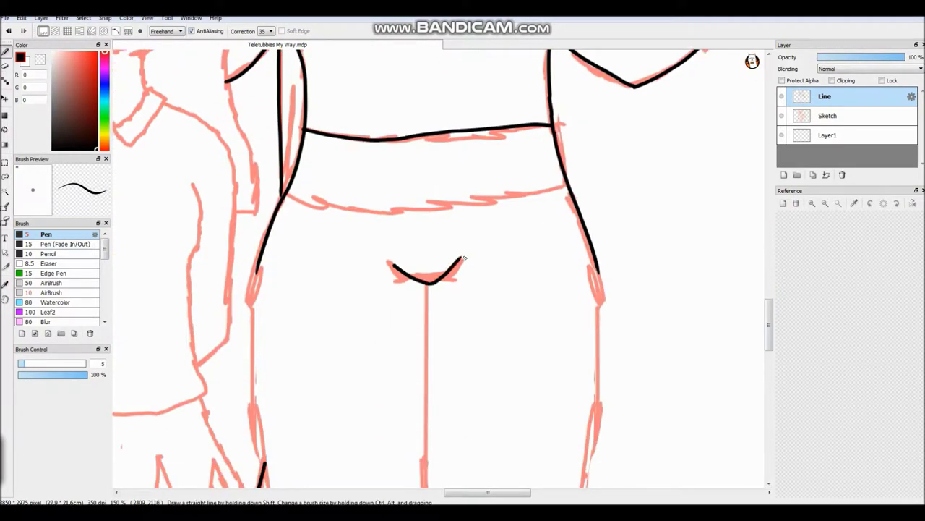
drag(293, 197, 565, 187)
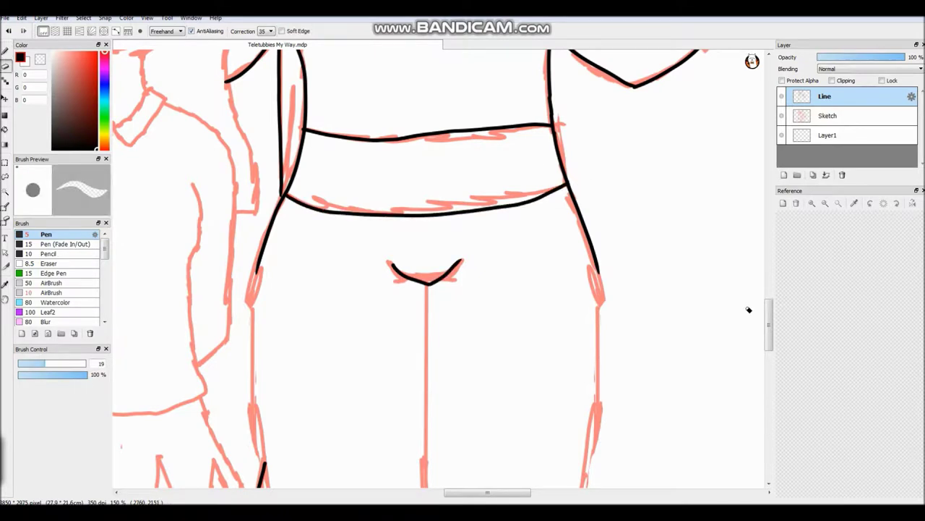
Ink the outer contours of the woman's thighs from the hips down toward the calves.
scroll(640, 219, down, 2)
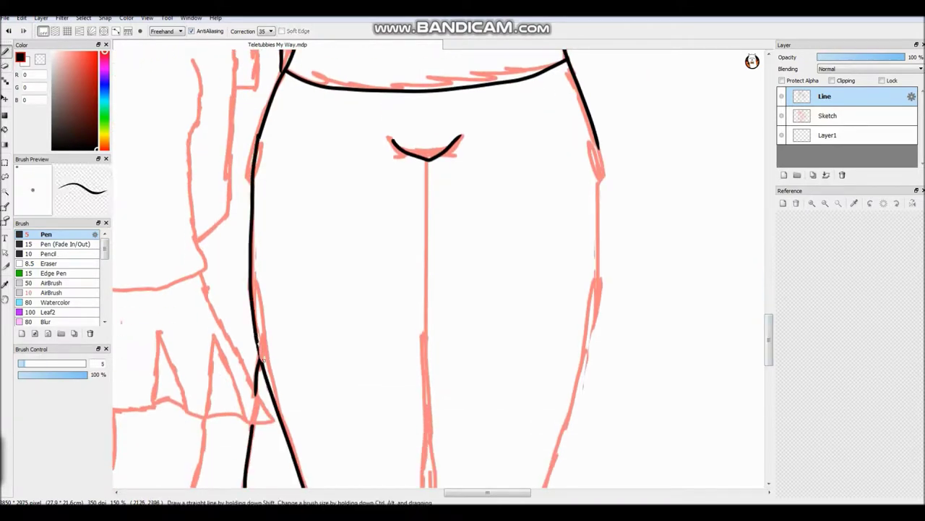
drag(258, 335, 269, 385)
drag(598, 148, 540, 486)
mouse_move(426, 161)
mouse_down()
mouse_move(433, 486)
mouse_move(433, 448)
mouse_up()
key(ctrl+z)
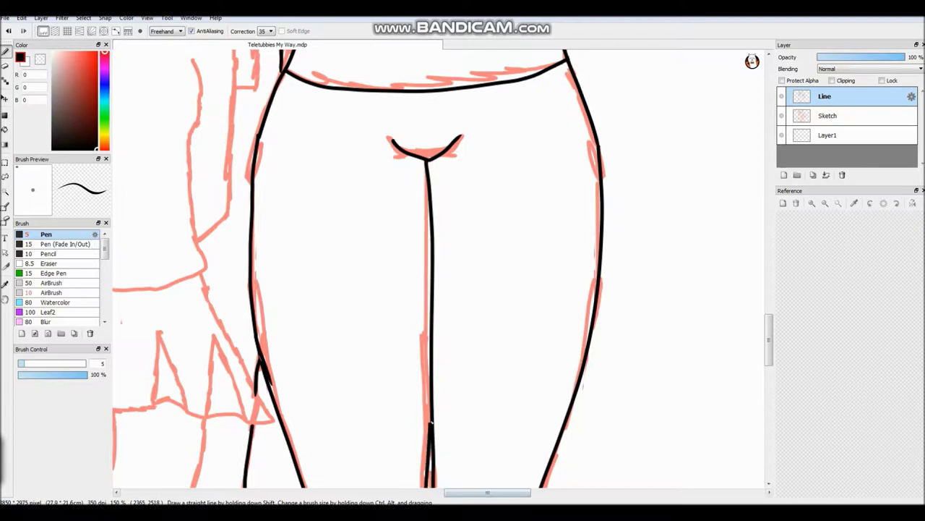
scroll(430, 423, down, 4)
key(ctrl+z)
Ink a straight centre line between the woman's thighs and fork it into two inner-leg lines to the ankles.
scroll(416, 279, up, 3)
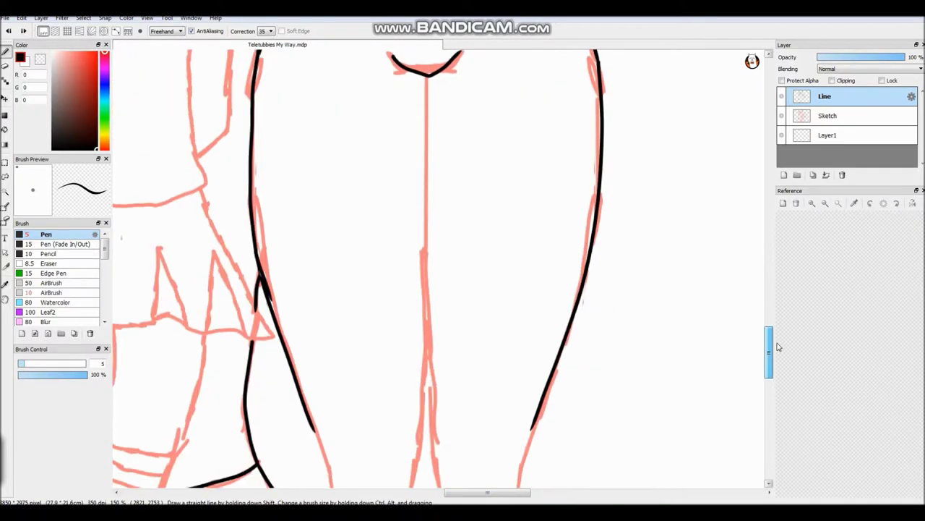
shift+click(428, 334)
scroll(494, 255, down, 2)
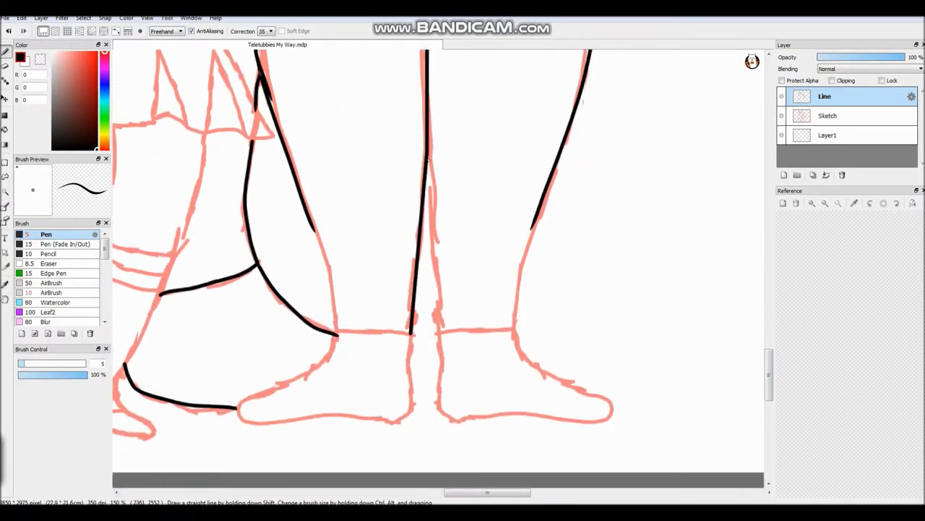
drag(429, 165, 443, 331)
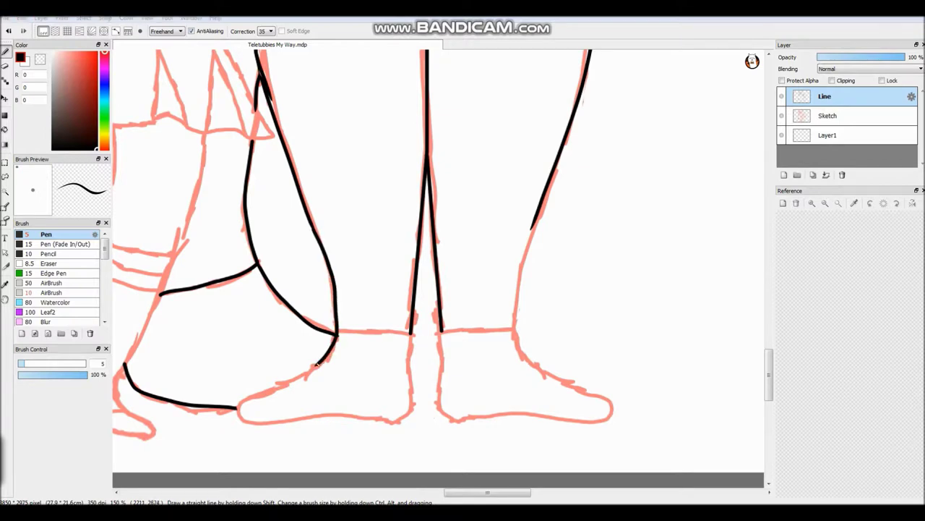
Ink the woman's foot nearest the small girl and the trouser hem across its ankle.
key(e)
mouse_move(406, 316)
mouse_down()
mouse_move(409, 370)
mouse_move(413, 335)
mouse_move(338, 334)
mouse_up()
key(b)
Ink the woman's other calf, foot and ankle hem, erasing and redrawing part of the sole.
drag(441, 330, 442, 399)
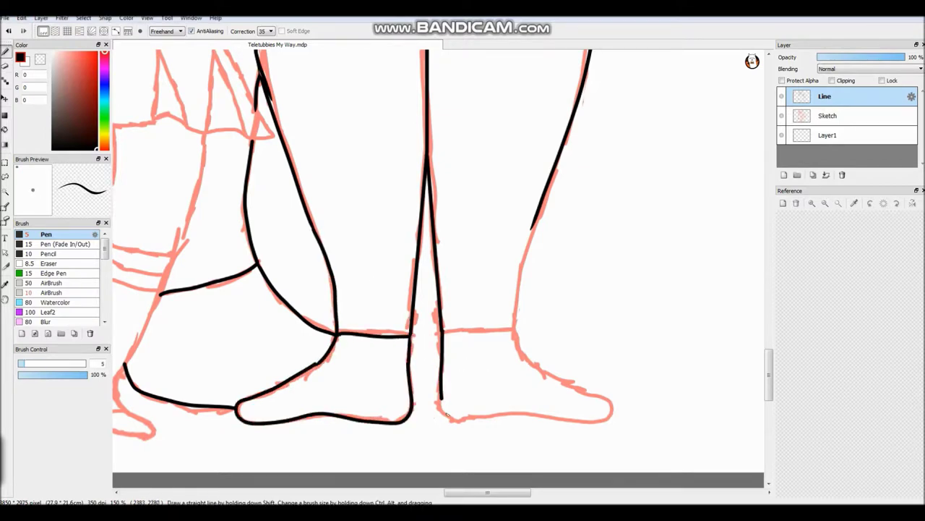
key(e)
drag(492, 418, 528, 418)
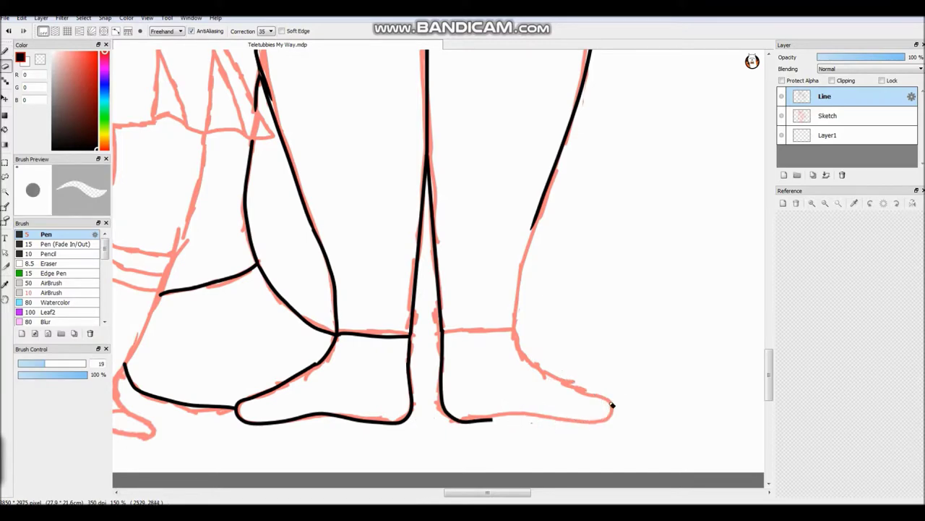
key(b)
drag(532, 228, 511, 325)
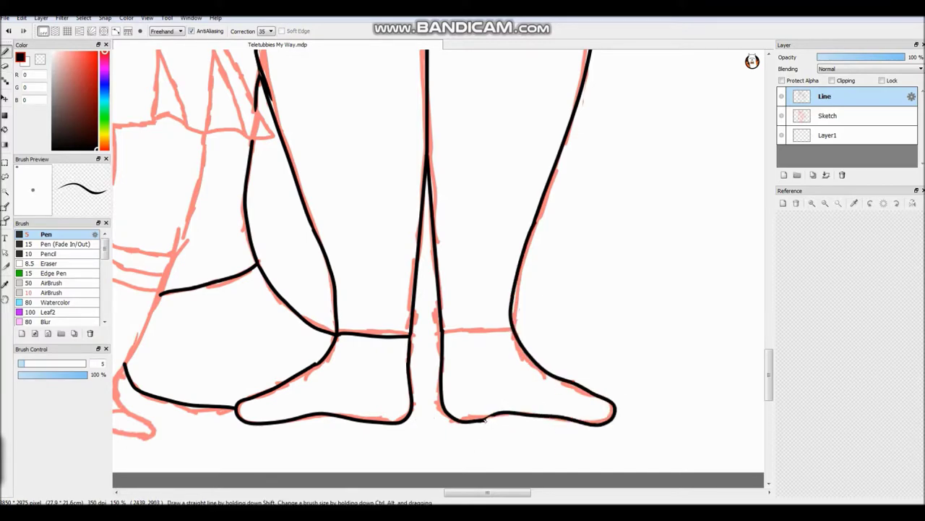
drag(496, 331, 512, 330)
Ink the small girl's rounded crown and the long outer edges of her hair on both sides of the face.
key(e)
scroll(282, 169, down, 5)
scroll(283, 170, up, 3)
drag(772, 279, 771, 272)
scroll(351, 156, up, 3)
key(b)
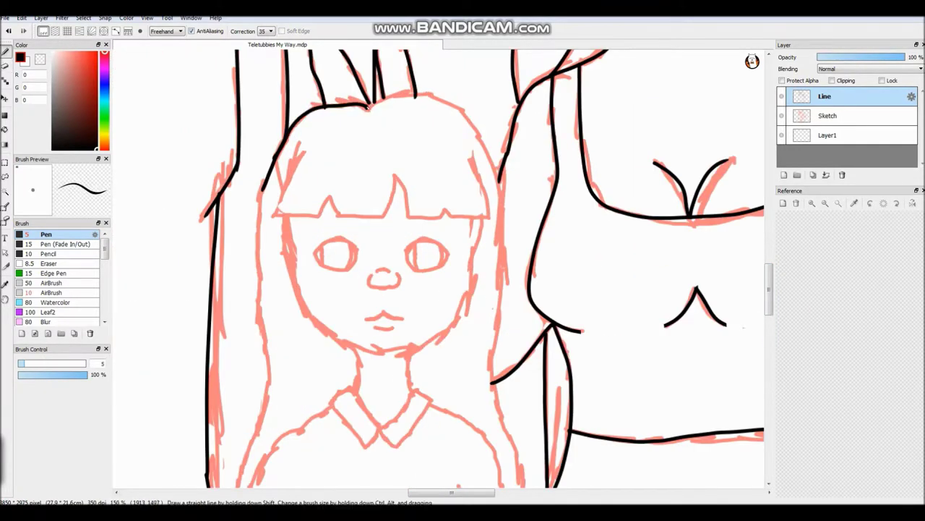
scroll(307, 213, up, 2)
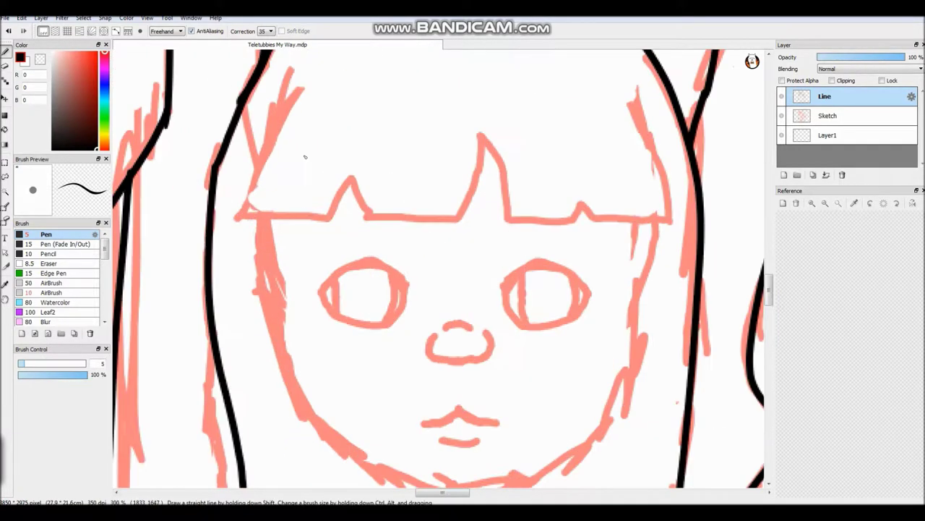
Ink the small girl's jagged fringe and the curve of her face down around the chin.
drag(295, 88, 350, 185)
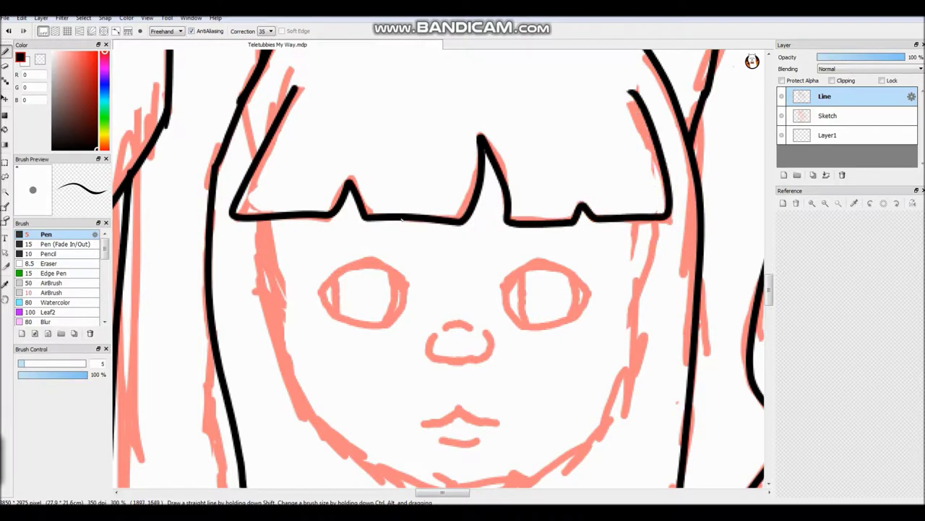
scroll(402, 221, down, 1)
mouse_move(261, 141)
mouse_down()
mouse_move(324, 357)
mouse_move(583, 374)
mouse_move(639, 141)
mouse_up()
Ink the small girl's facial features: both eyes with their inner iris curves, the rounded nose and the lips.
scroll(367, 200, up, 3)
mouse_move(290, 217)
mouse_down()
mouse_move(443, 165)
mouse_move(291, 215)
mouse_up()
drag(330, 186, 316, 249)
drag(443, 171, 432, 282)
drag(539, 290, 599, 286)
mouse_move(524, 296)
mouse_down()
mouse_move(514, 352)
mouse_move(633, 297)
mouse_up()
drag(456, 493, 466, 492)
mouse_move(438, 180)
mouse_down()
mouse_move(578, 192)
mouse_move(438, 212)
mouse_move(461, 264)
mouse_up()
drag(601, 217, 575, 246)
drag(770, 296, 771, 316)
drag(357, 233, 437, 266)
drag(287, 267, 358, 233)
drag(321, 298, 397, 300)
Ink the small girl's neck, shoulders and pointed collar, redoing the first neck stroke.
scroll(345, 321, down, 3)
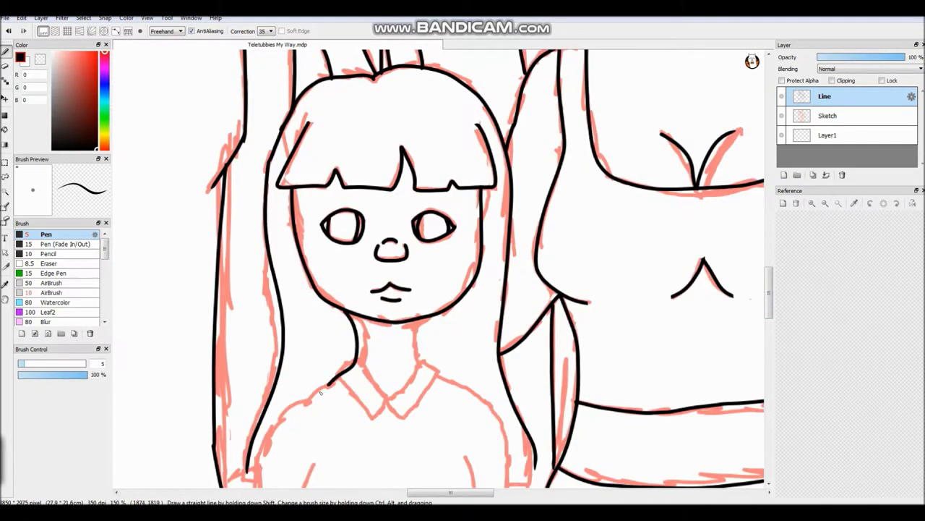
key(ctrl+z)
scroll(426, 373, up, 2)
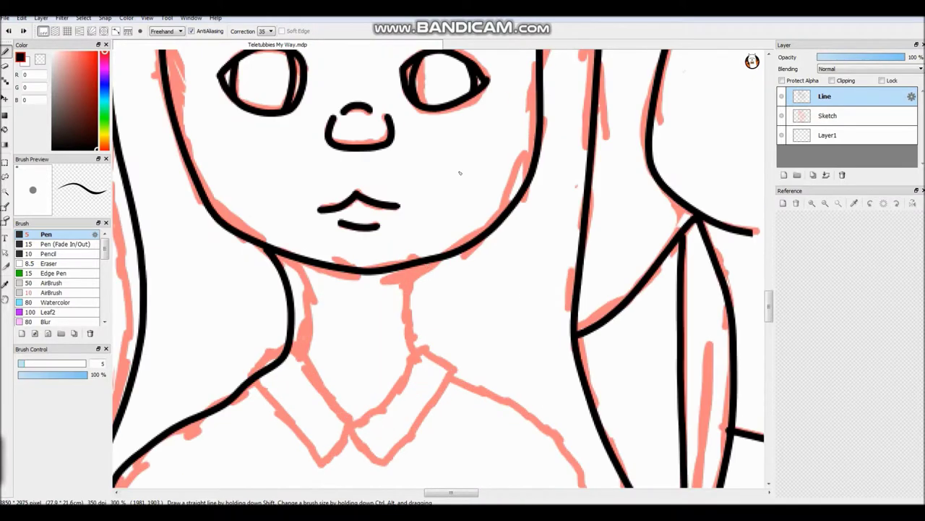
drag(425, 263, 589, 485)
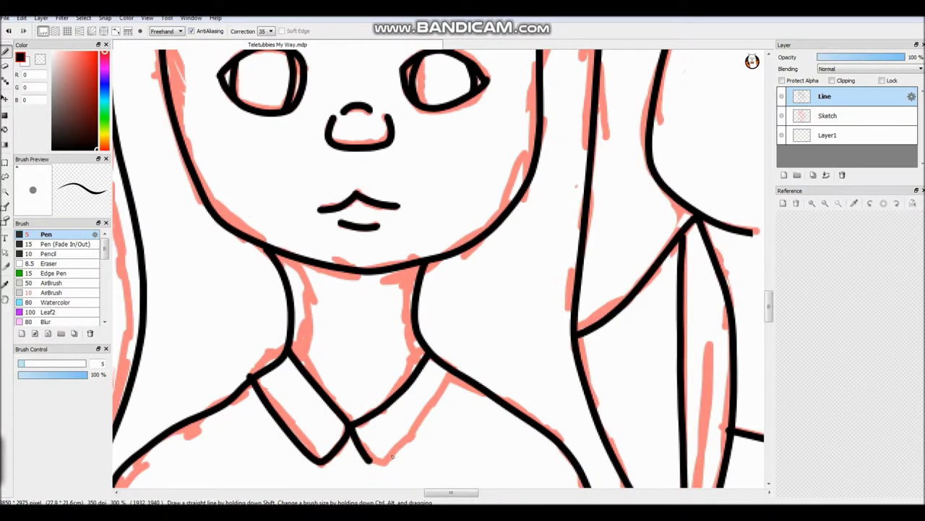
drag(371, 461, 456, 372)
Ink the small girl's outer and inner arm lines, plus the hat figure's sleeve edge and hand beside her.
scroll(456, 372, down, 5)
drag(591, 203, 567, 486)
drag(509, 239, 499, 486)
mouse_move(204, 252)
mouse_down()
mouse_move(189, 316)
mouse_move(224, 486)
mouse_up()
drag(224, 462, 410, 429)
drag(208, 257, 285, 225)
drag(288, 249, 312, 486)
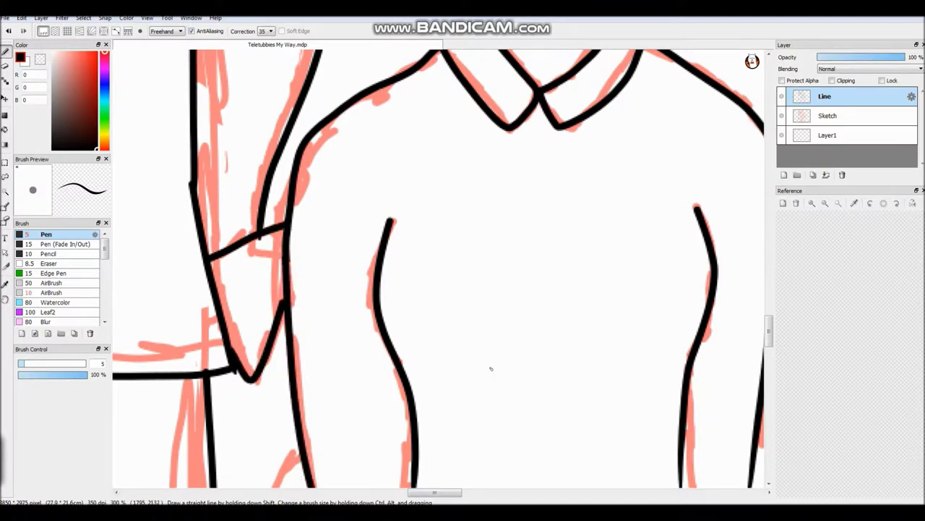
Ink the lower parts of the girl's arms, the small rounded hand beside her and her waist down to the hips.
scroll(273, 363, down, 4)
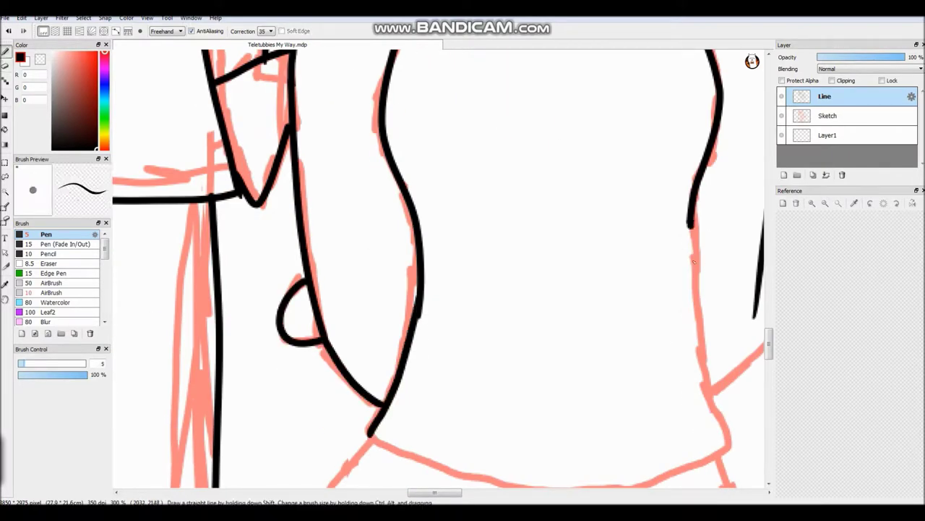
drag(686, 217, 732, 442)
scroll(732, 443, right, 5)
drag(421, 398, 486, 337)
drag(479, 189, 486, 335)
Ink the curved hem of the girl's top and the pleated skirt with its folds and wavy lower edge.
scroll(486, 335, down, 5)
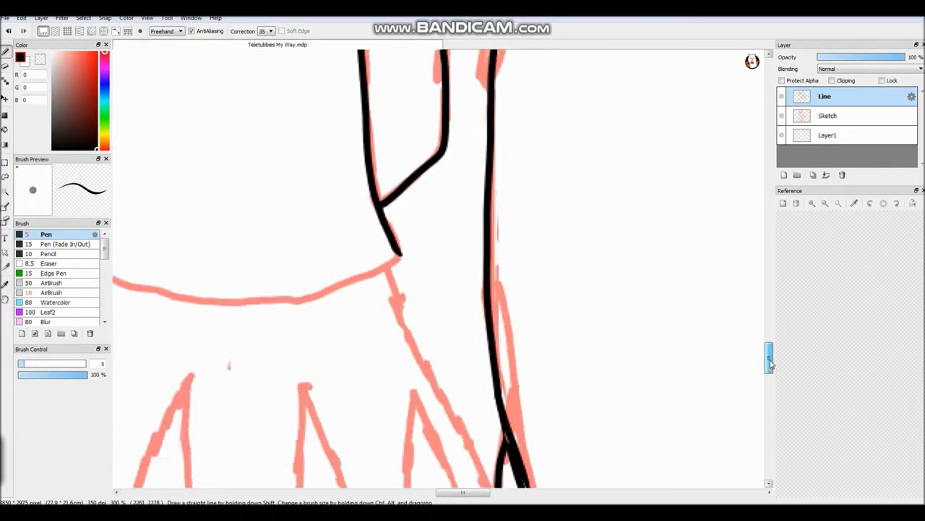
scroll(462, 340, left, 5)
drag(285, 219, 638, 224)
scroll(637, 224, down, 3)
mouse_move(274, 88)
mouse_down()
mouse_move(142, 267)
mouse_move(273, 311)
mouse_move(402, 259)
mouse_move(423, 379)
mouse_up()
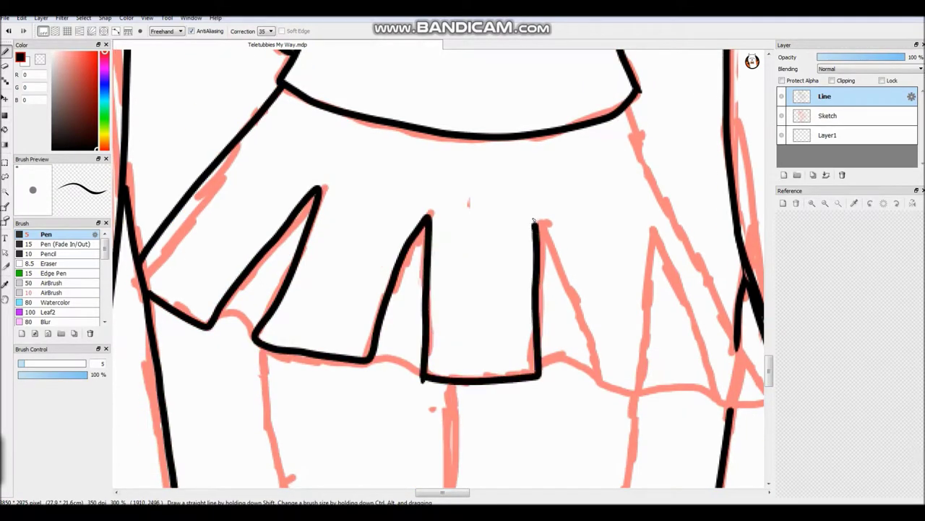
mouse_move(652, 298)
mouse_down()
mouse_move(723, 405)
mouse_move(765, 402)
mouse_up()
drag(765, 392, 682, 218)
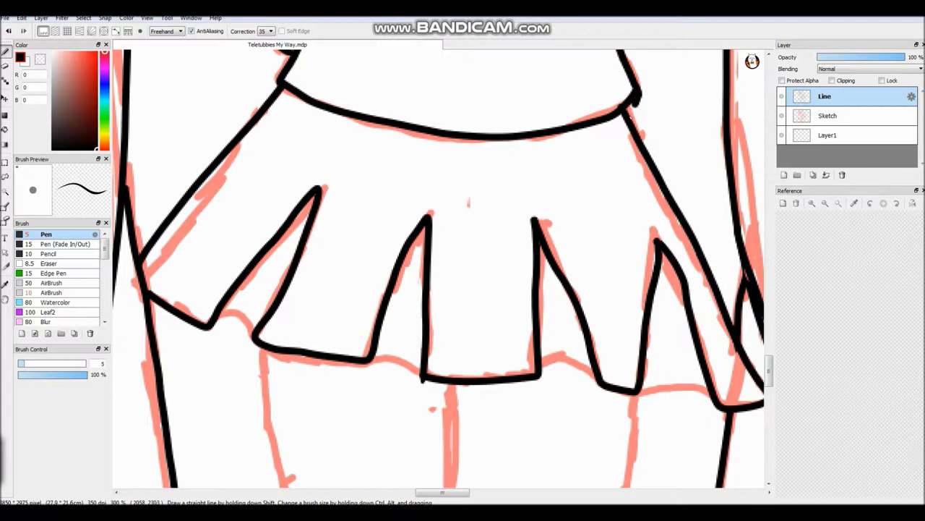
drag(689, 387, 723, 405)
Ink the girl's legs and feet, erase the overlap between the feet and add the shoe openings.
scroll(463, 289, down, 5)
scroll(434, 362, up, 3)
scroll(420, 289, down, 3)
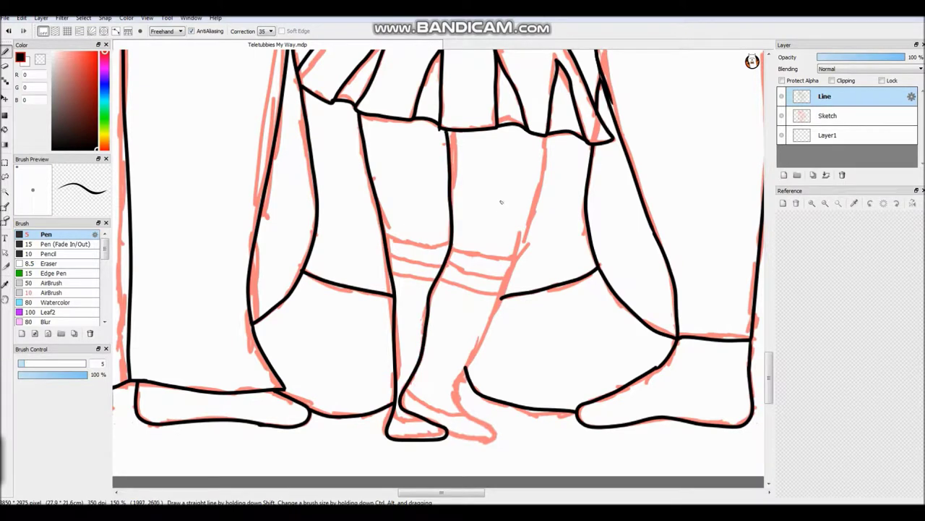
scroll(454, 434, up, 3)
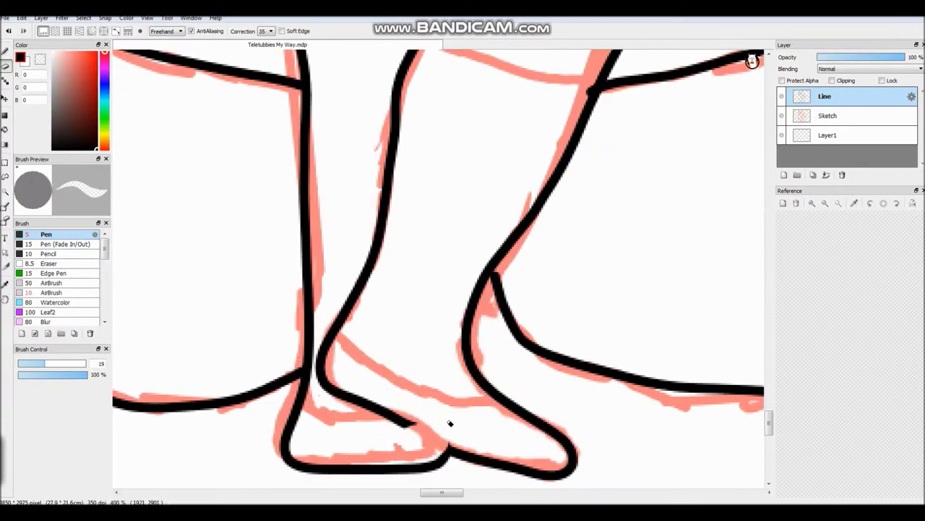
drag(405, 423, 447, 452)
drag(336, 333, 510, 413)
mouse_move(318, 397)
mouse_down()
mouse_move(305, 413)
mouse_move(385, 422)
mouse_up()
Ink the three sock bands across each of the girl's legs below the knees.
scroll(331, 413, down, 4)
scroll(455, 347, up, 2)
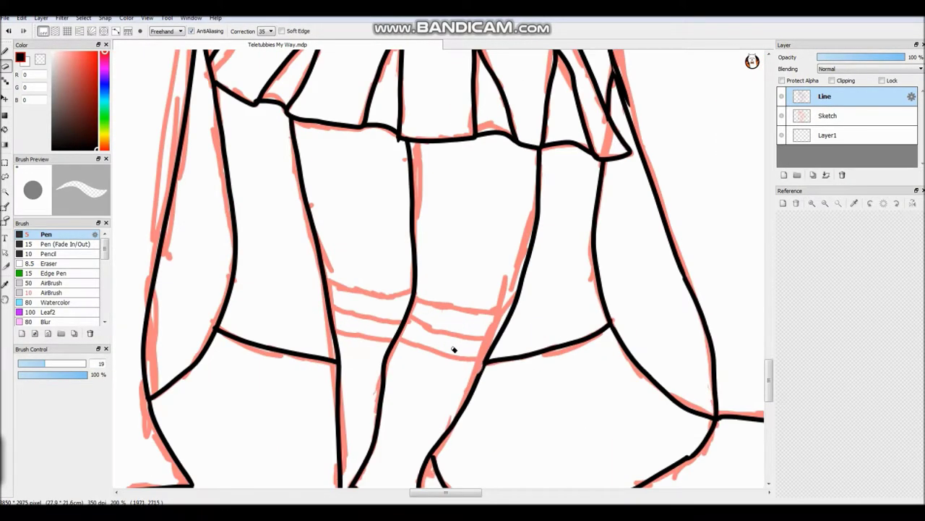
drag(416, 298, 501, 313)
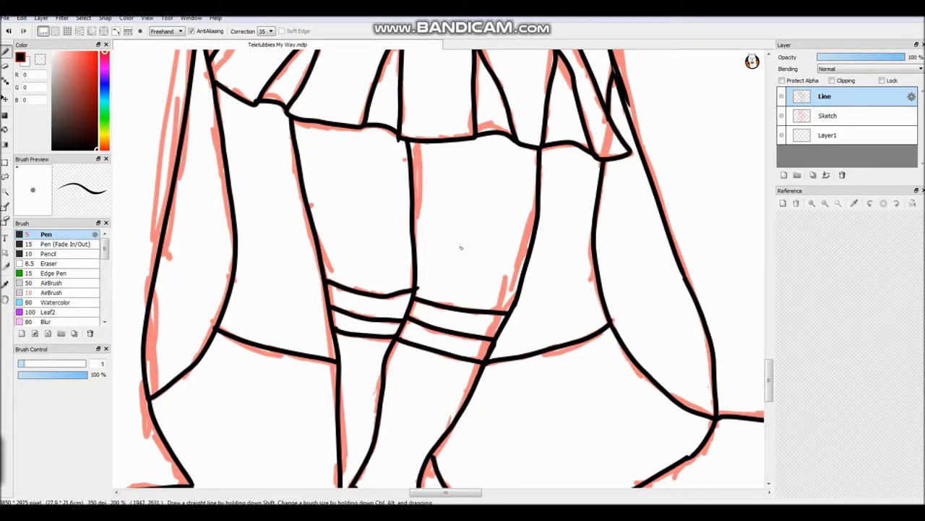
scroll(421, 296, down, 5)
scroll(774, 285, up, 2)
scroll(788, 284, down, 1)
drag(467, 164, 487, 123)
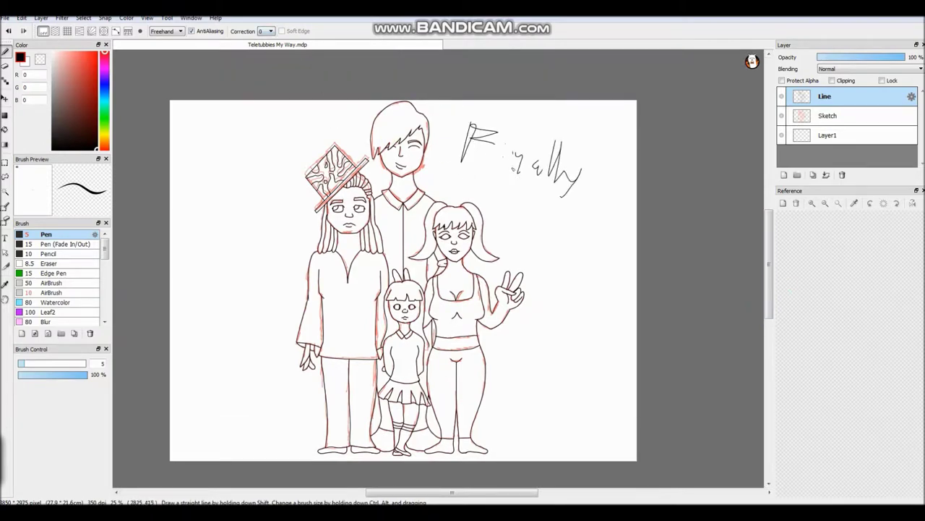
key(ctrl+z)
Hide the Sketch layer and close the open tips of the small girl's long hair.
scroll(380, 348, up, 5)
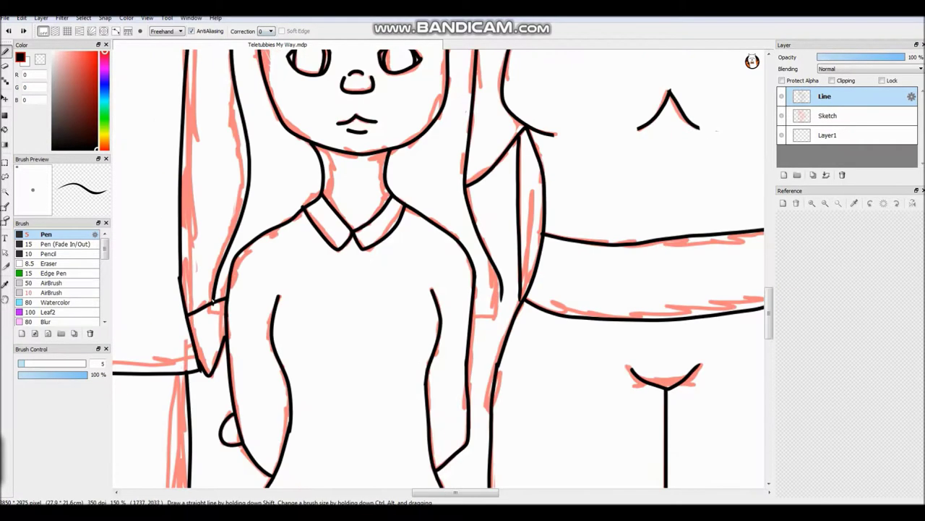
click(782, 115)
drag(218, 304, 239, 304)
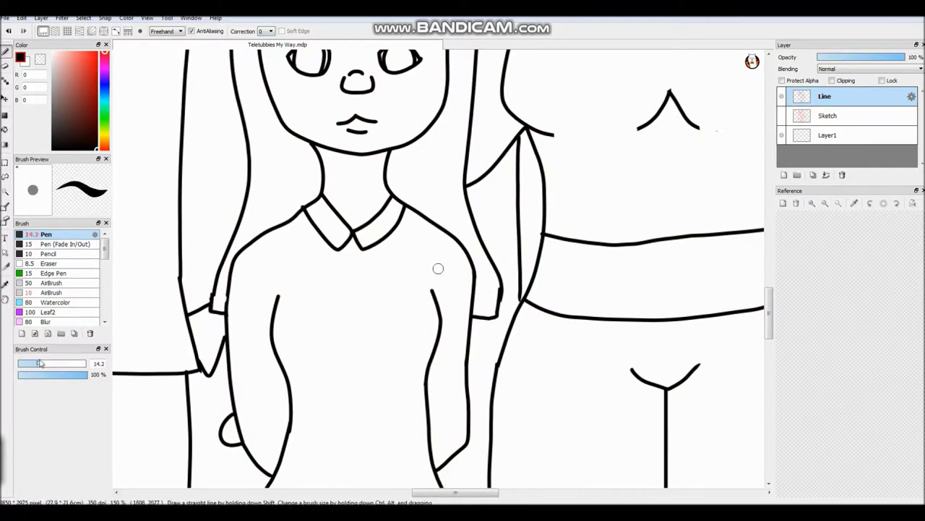
Add a new layer between Line and Sketch and name it Color.
scroll(686, 311, down, 4)
drag(399, 492, 440, 492)
click(784, 175)
double_click(822, 117)
text(Color)
key(Return)
Select with the Magic Wand the tall man's hair and the hat figure's hat spots, brim and eyebrows.
key(w)
click(459, 102)
scroll(483, 273, up, 8)
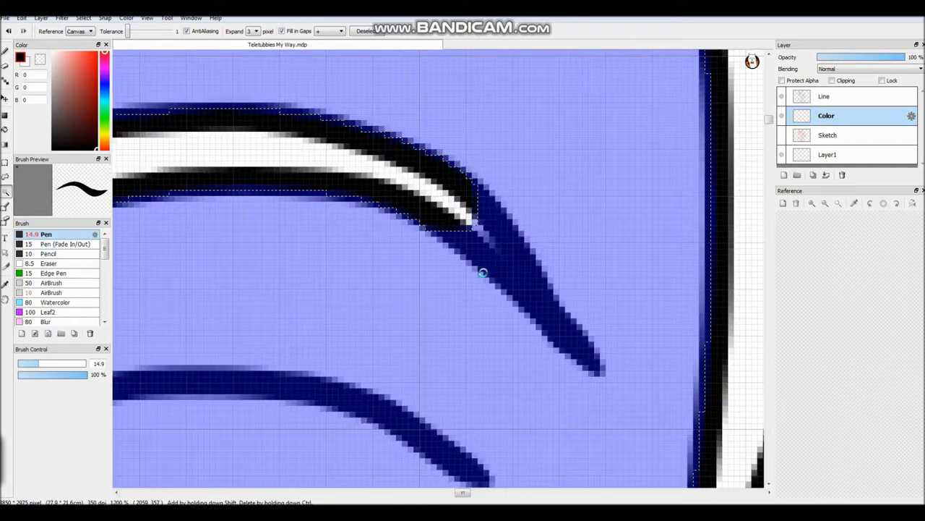
scroll(483, 272, down, 8)
scroll(434, 145, up, 3)
shift+click(434, 120)
shift+click(415, 72)
shift+click(372, 94)
shift+click(320, 130)
shift+click(372, 171)
shift+click(397, 242)
shift+click(492, 235)
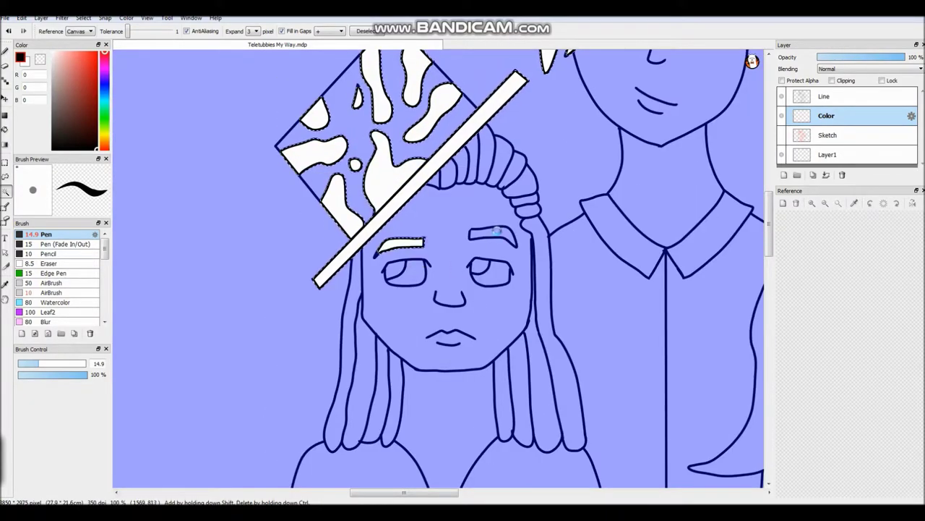
scroll(547, 318, down, 1)
Add the small girl's hair and shoes to the selection, undoing one wrong pick.
scroll(547, 318, down, 5)
shift+click(461, 189)
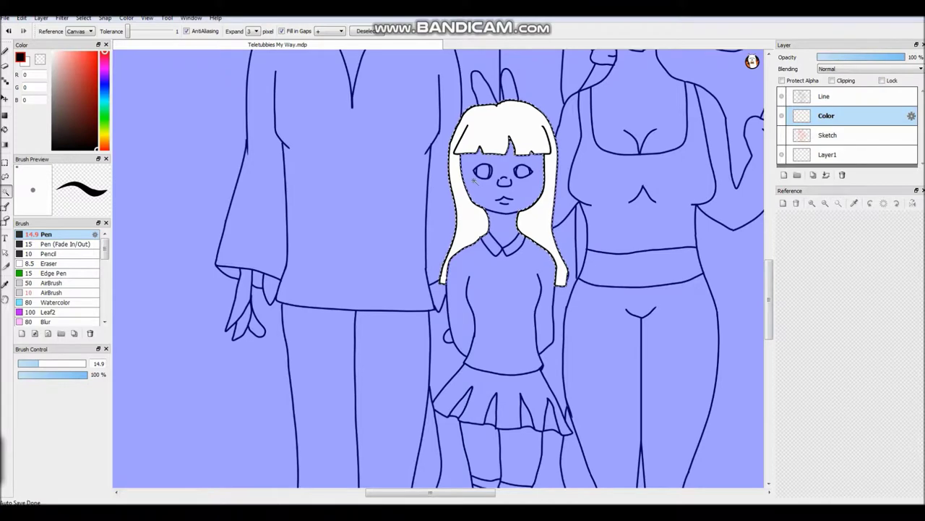
scroll(474, 180, down, 2)
click(483, 367)
key(ctrl+z)
scroll(486, 369, up, 5)
shift+click(448, 383)
scroll(450, 381, down, 6)
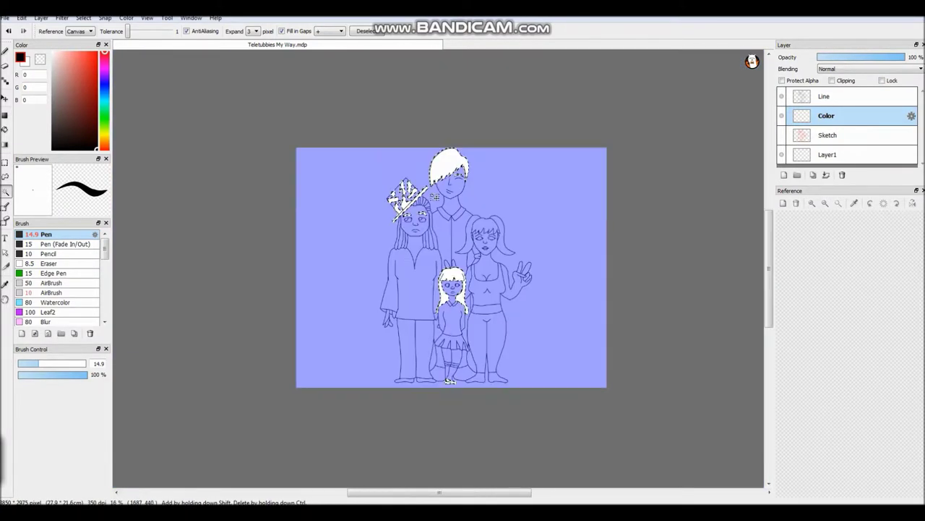
Enlarge the Pen to 563, paint all selected areas black and clear the selection.
drag(39, 363, 86, 363)
key(b)
drag(448, 155, 450, 381)
key(ctrl+d)
Select all of the hat figure's dreadlocks and paint them green (RGB 38, 157, 67).
scroll(418, 215, up, 4)
key(w)
shift+click(362, 281)
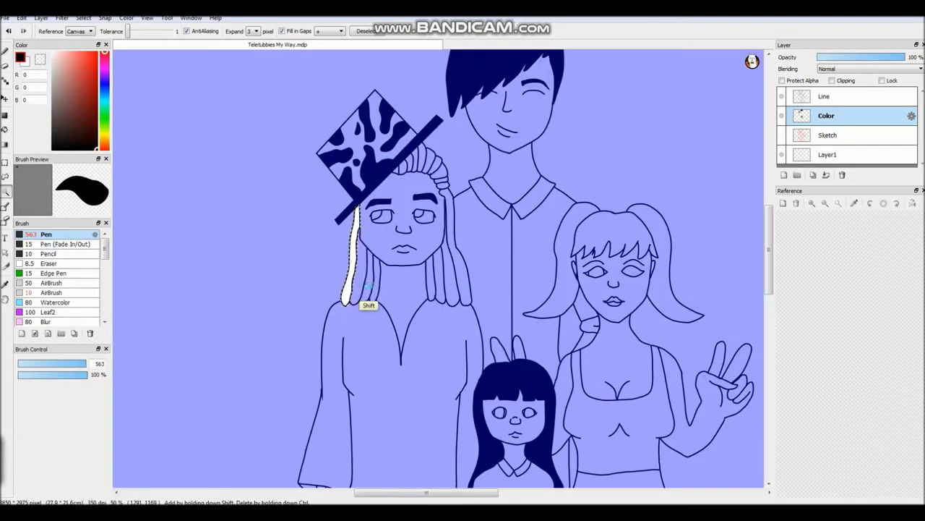
shift+click(448, 282)
click(104, 113)
click(86, 88)
key(b)
drag(434, 238, 292, 209)
Select the hat figure's skin: face, neck, hands and feet, briefly showing the Sketch layer as a check.
key(w)
click(405, 239)
scroll(473, 321, down, 3)
click(783, 135)
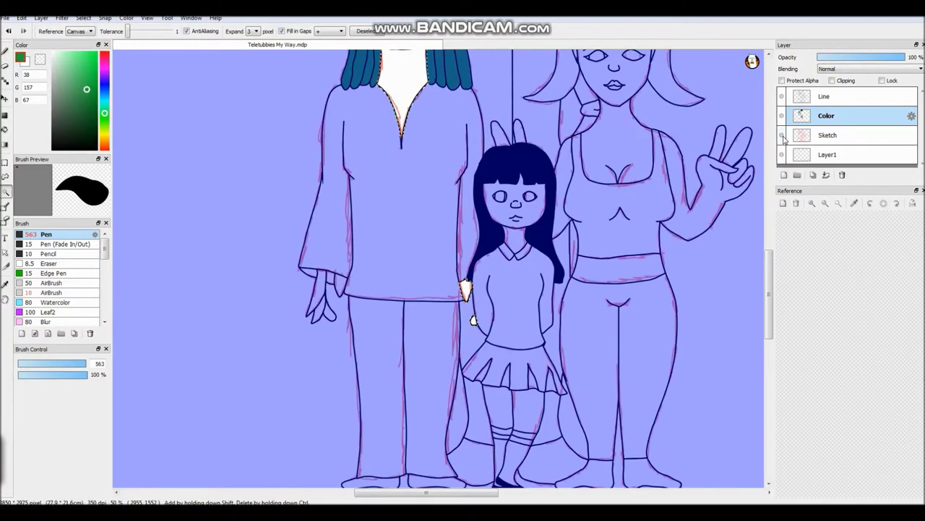
click(782, 135)
shift+click(320, 302)
shift+click(322, 315)
scroll(393, 391, down, 2)
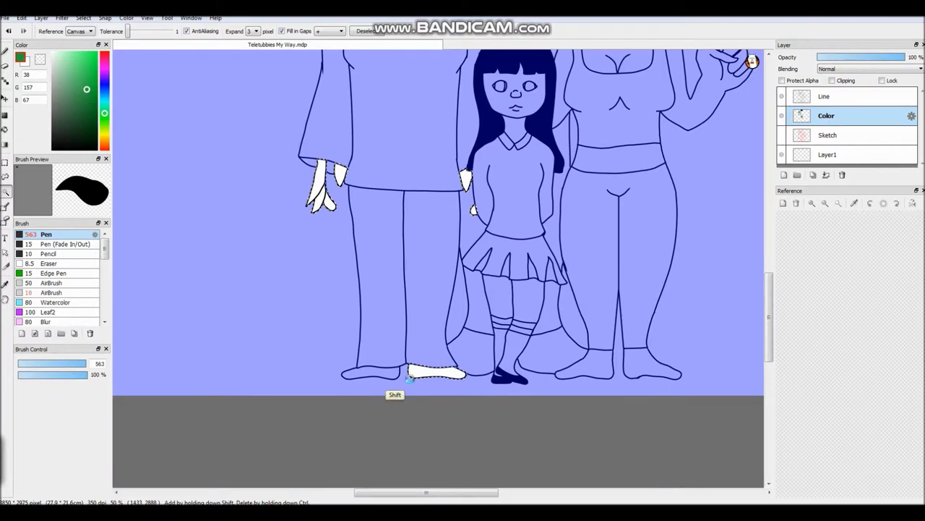
Paint the hat figure's selected skin, trying tan (RGB 214, 191, 138) and switching to brown (RGB 175, 130, 91).
drag(769, 289, 785, 238)
click(104, 143)
click(7, 52)
click(402, 224)
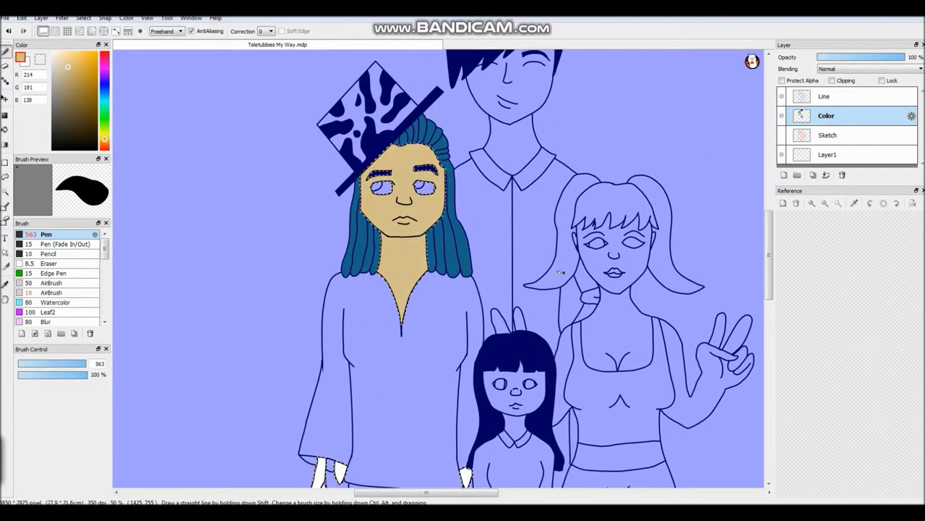
click(73, 92)
click(73, 82)
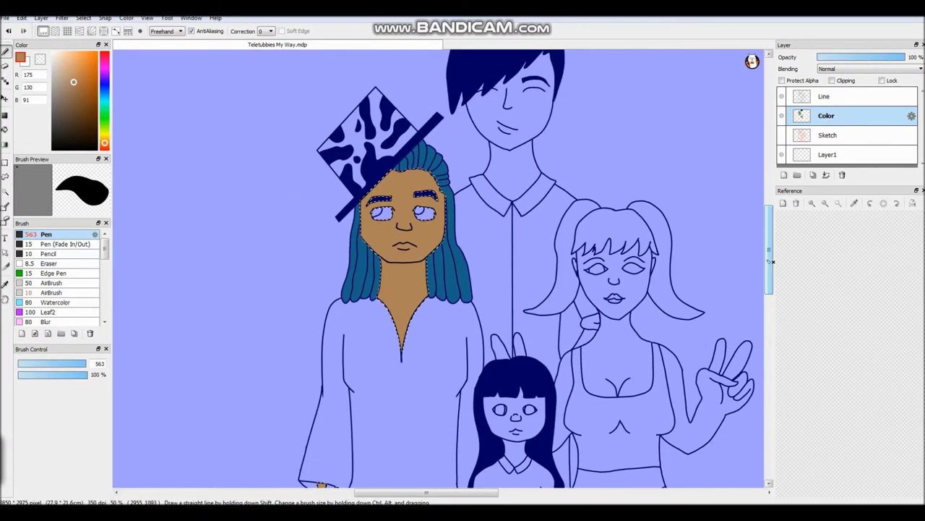
Paint the hat figure's tunic bright green (RGB 84, 232, 108), the trousers muted green and the sleeve linings darker green (RGB 49, 174, 69).
click(107, 117)
click(459, 237)
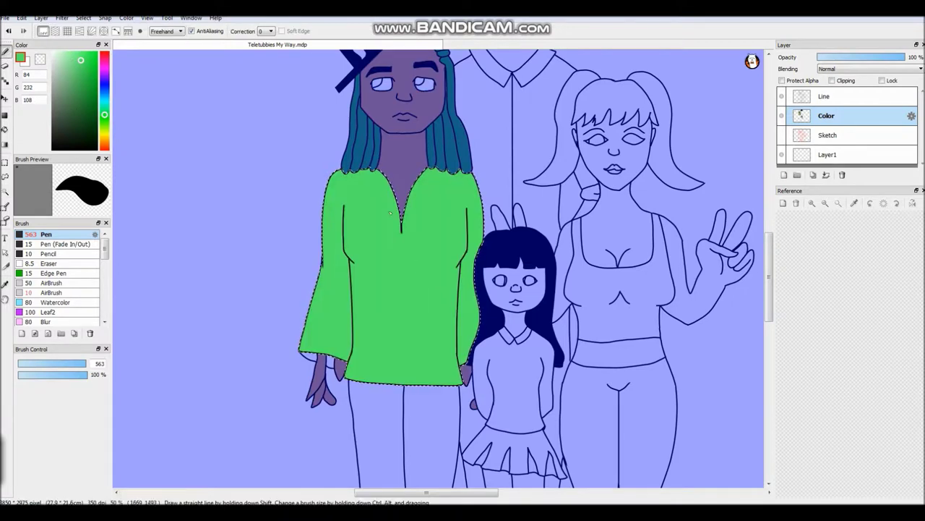
scroll(438, 297, down, 3)
click(439, 297)
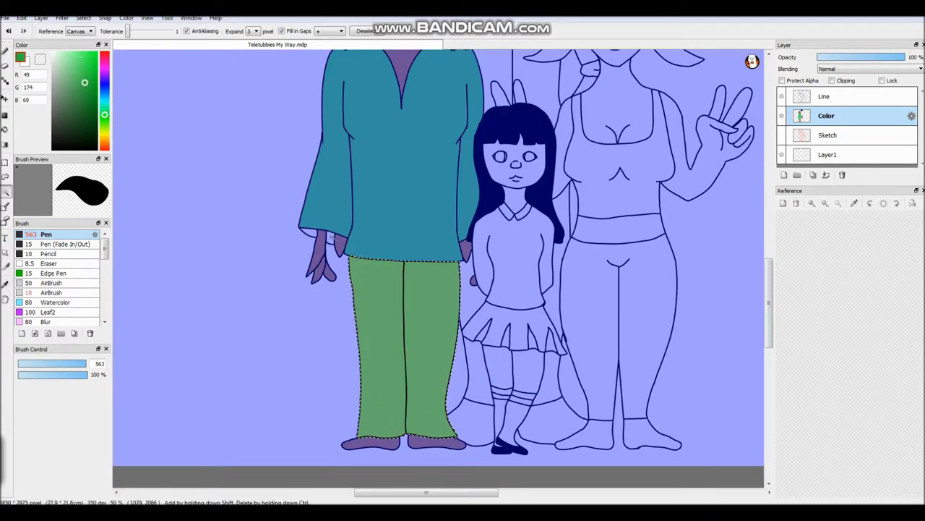
click(318, 235)
Select the tall man's lower clothing visible around the small girl and paint it dark purple (RGB 109, 25, 128).
click(5, 191)
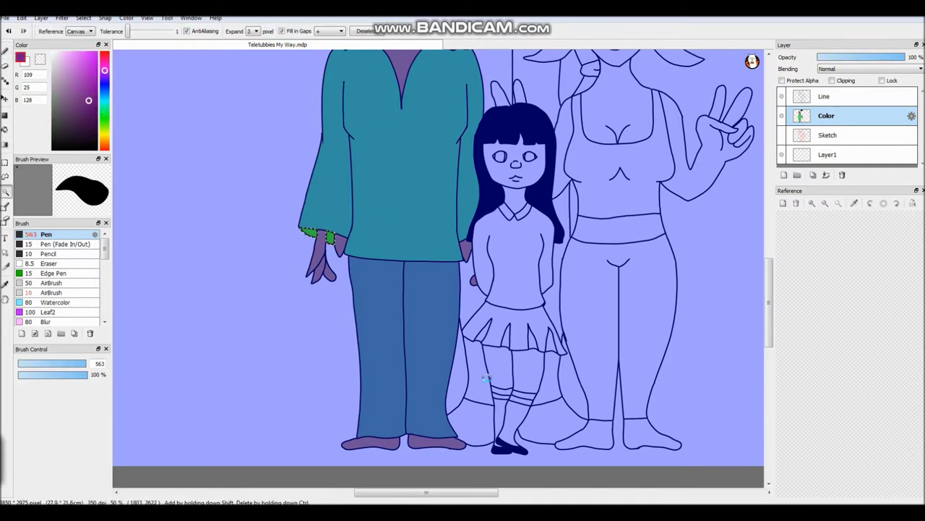
click(471, 321)
drag(770, 319, 770, 300)
key(b)
click(514, 318)
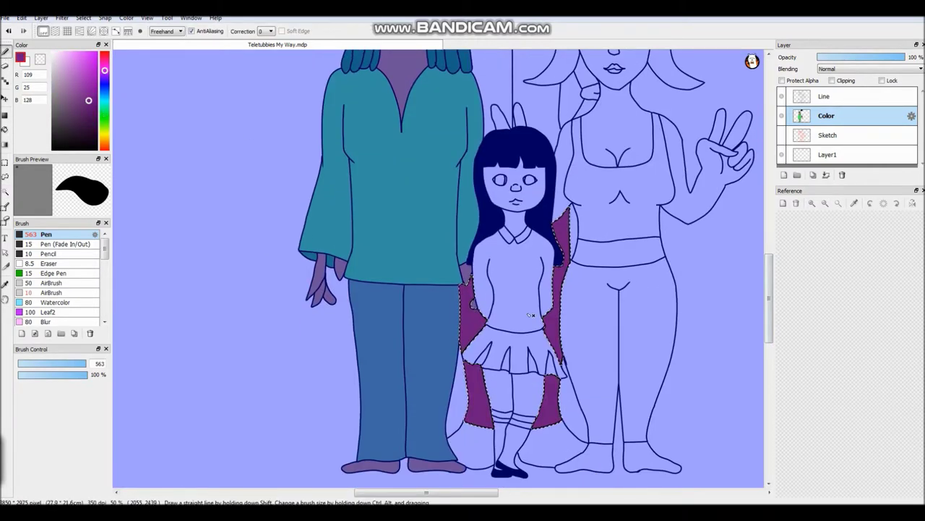
Select the tall man's shirt and sleeve and paint them purple.
scroll(434, 289, up, 5)
click(6, 191)
click(521, 209)
shift+click(587, 250)
key(b)
click(520, 217)
Select both halves of the tall man's collar and paint them light purple (RGB 173, 103, 189).
key(w)
click(492, 132)
shift+click(534, 136)
key(b)
click(534, 136)
Select the tall man's skin: face, neck, forearm and the lower legs behind the small girl.
key(w)
scroll(533, 136, up, 3)
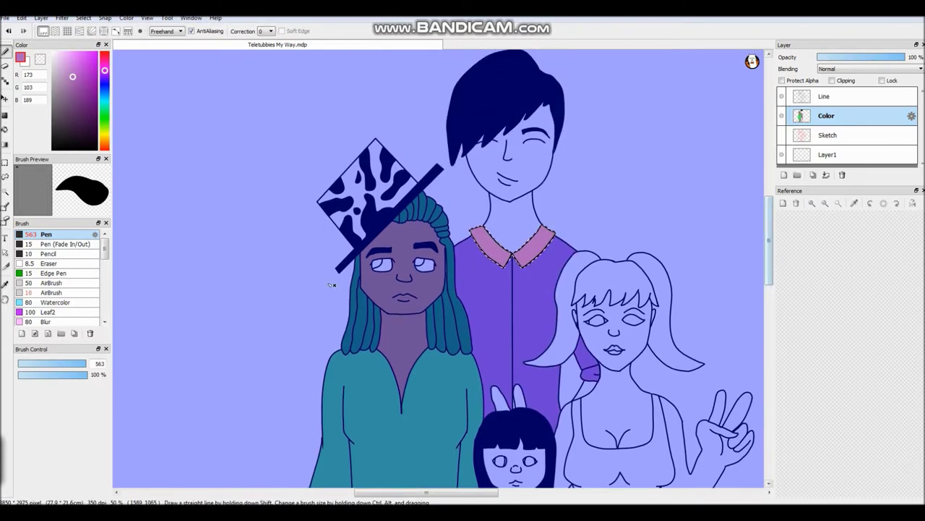
click(506, 155)
shift+click(513, 217)
scroll(672, 266, down, 5)
scroll(673, 265, up, 3)
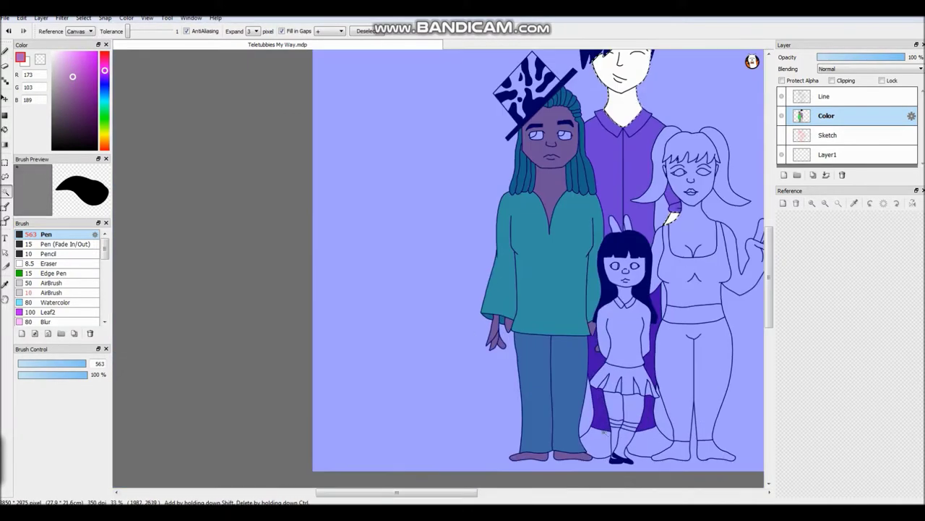
mouse_move(471, 496)
mouse_down()
mouse_move(456, 496)
mouse_move(479, 485)
mouse_up()
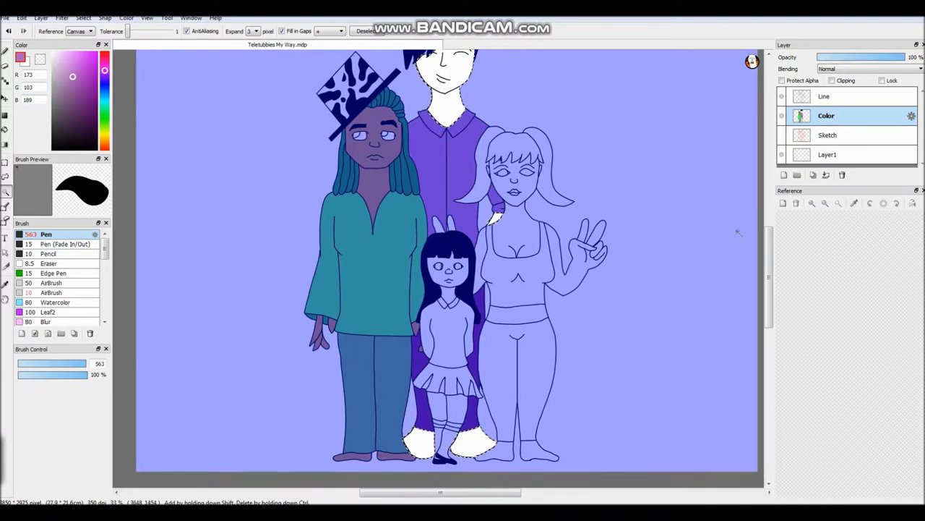
scroll(426, 80, up, 5)
scroll(557, 204, down, 6)
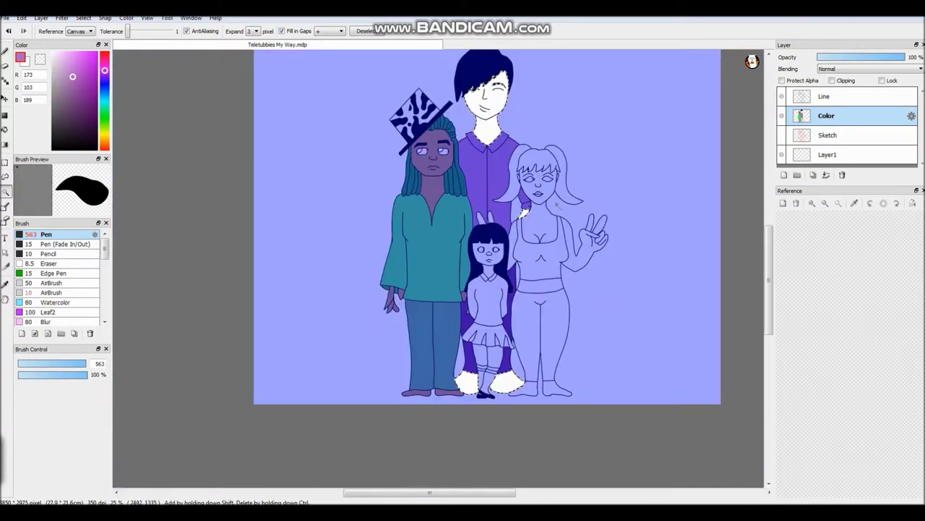
Paint the tall man's selected face, neck, arm and legs a pale skin tone.
click(104, 137)
click(62, 52)
click(5, 51)
mouse_move(485, 94)
mouse_down()
mouse_move(489, 217)
mouse_move(522, 397)
mouse_up()
Select the woman's crop top and paint it yellow.
key(w)
click(541, 250)
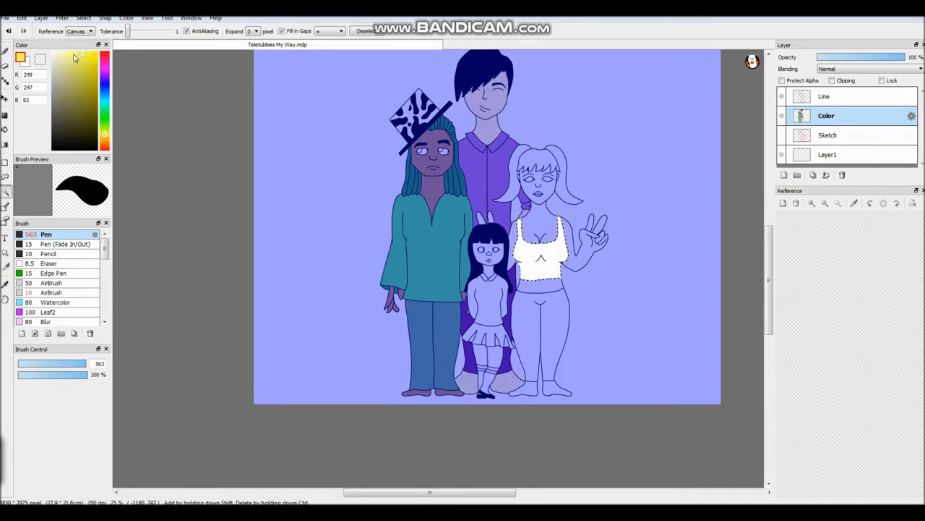
key(b)
drag(527, 238, 556, 268)
Select the woman's trousers below the waistband and paint them yellow (RGB 239, 228, 79).
key(w)
click(541, 332)
key(b)
drag(527, 318, 553, 362)
Select the woman's skin: face, ears, neck, chest, arms, hand, midriff and feet.
key(w)
click(538, 231)
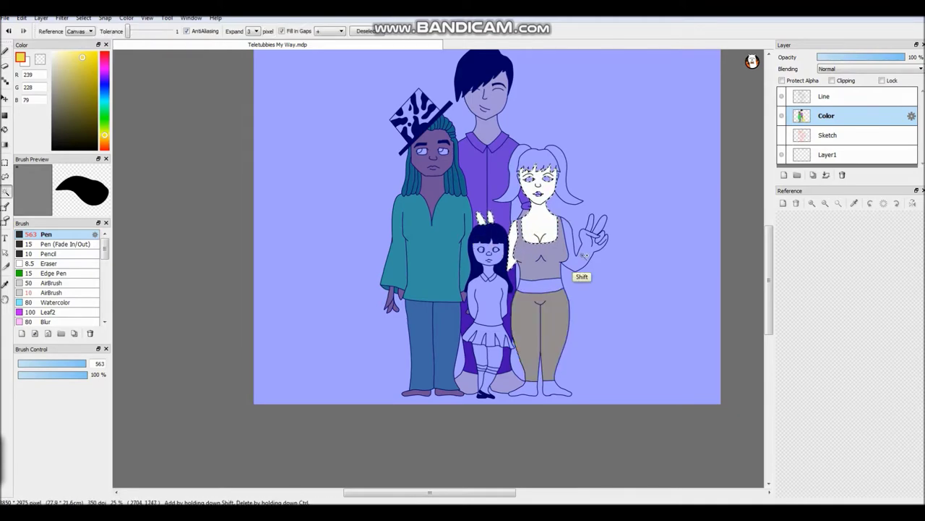
shift+click(533, 391)
scroll(542, 181, up, 5)
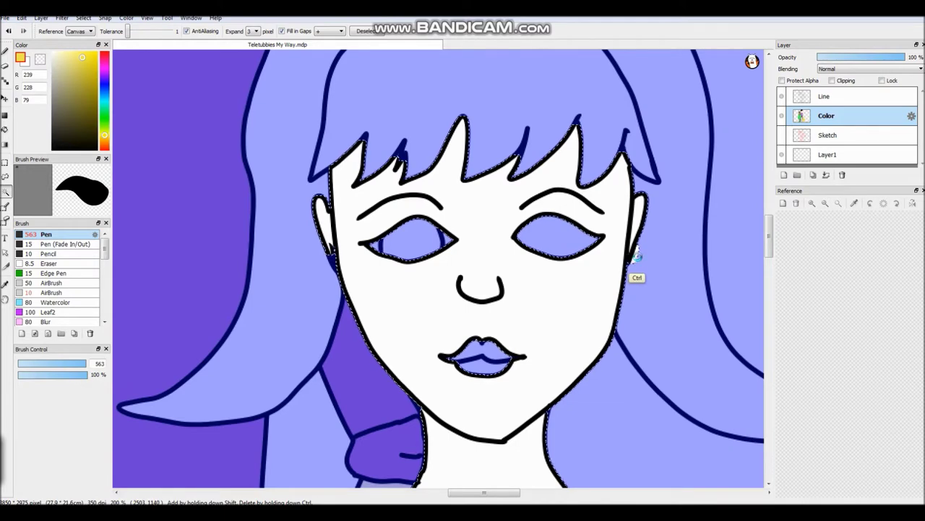
scroll(636, 262, down, 5)
Paint the woman's selected skin a pale cream tone (RGB 240, 231, 195).
click(105, 141)
click(105, 136)
key(b)
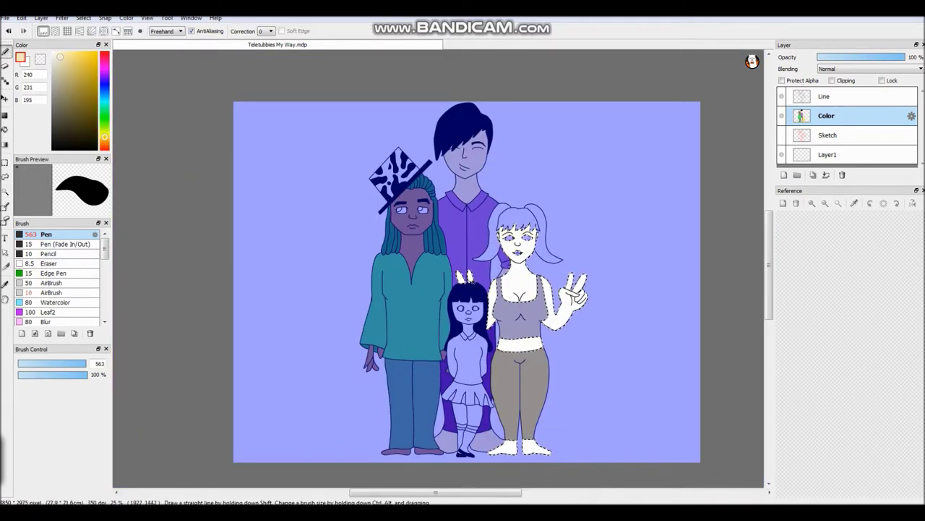
drag(564, 311, 547, 231)
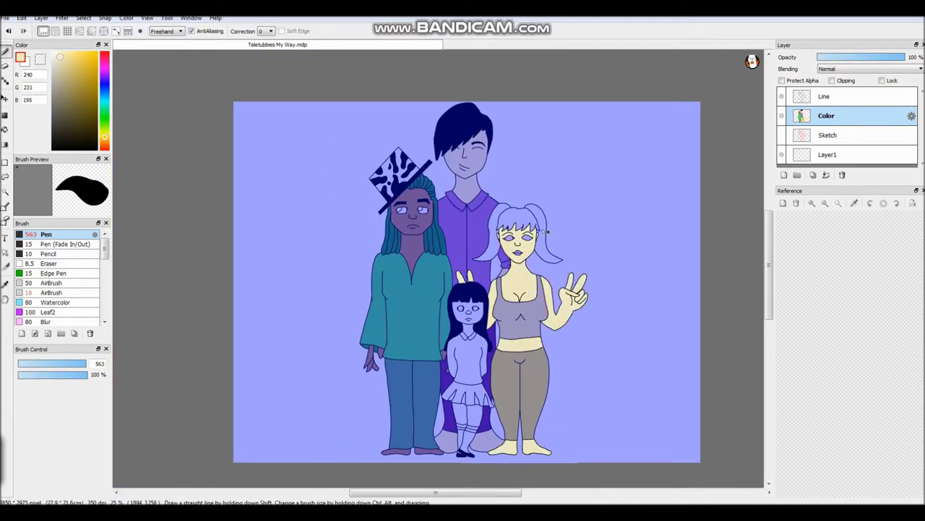
Select the woman's fringe and pigtails and paint them golden yellow (RGB 255, 223, 0).
click(104, 136)
key(w)
click(506, 217)
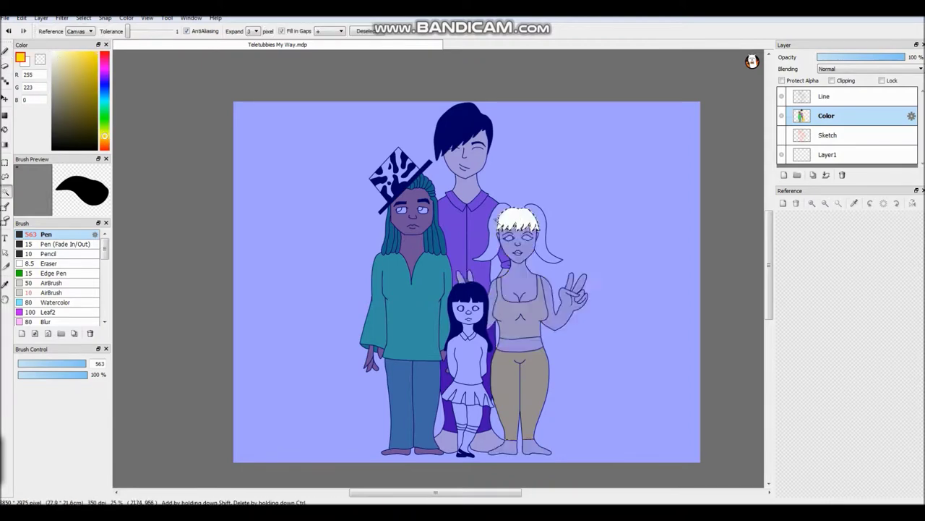
key(b)
drag(535, 231, 492, 306)
key(w)
click(824, 97)
click(469, 293)
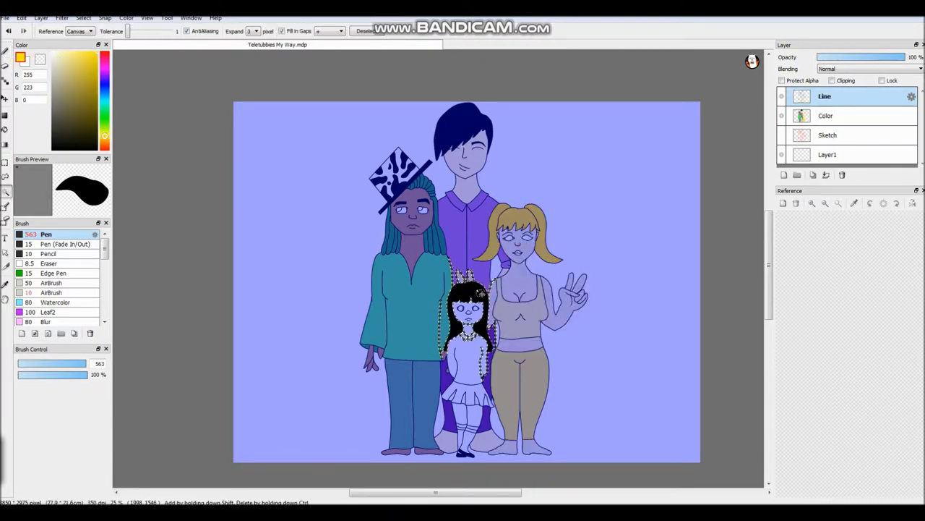
scroll(476, 307, up, 3)
click(809, 116)
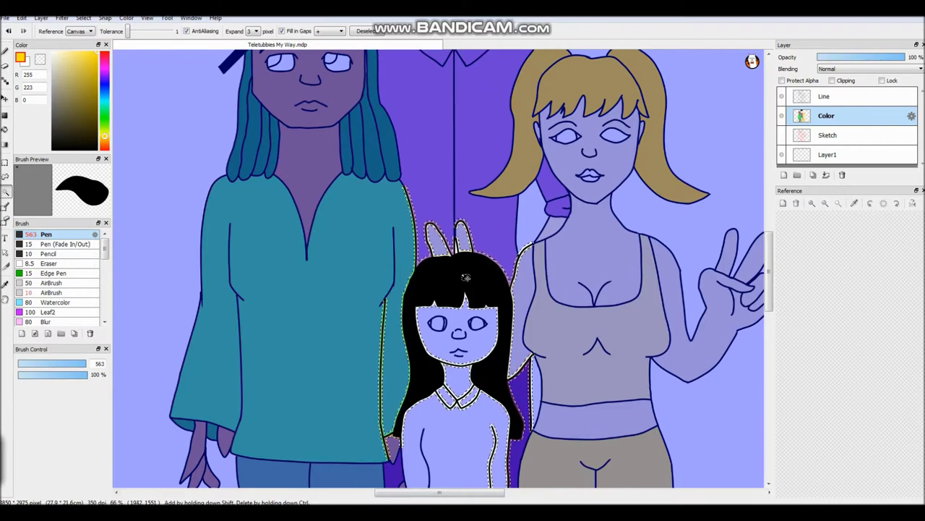
scroll(468, 279, down, 1)
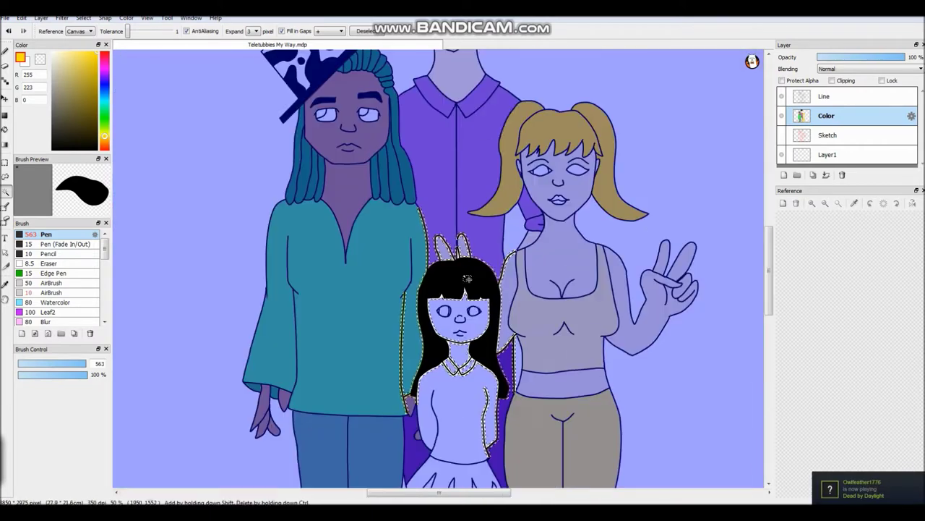
Select the small girl's top including its collar on the Color layer and paint it light red.
drag(771, 287, 771, 320)
scroll(484, 237, up, 3)
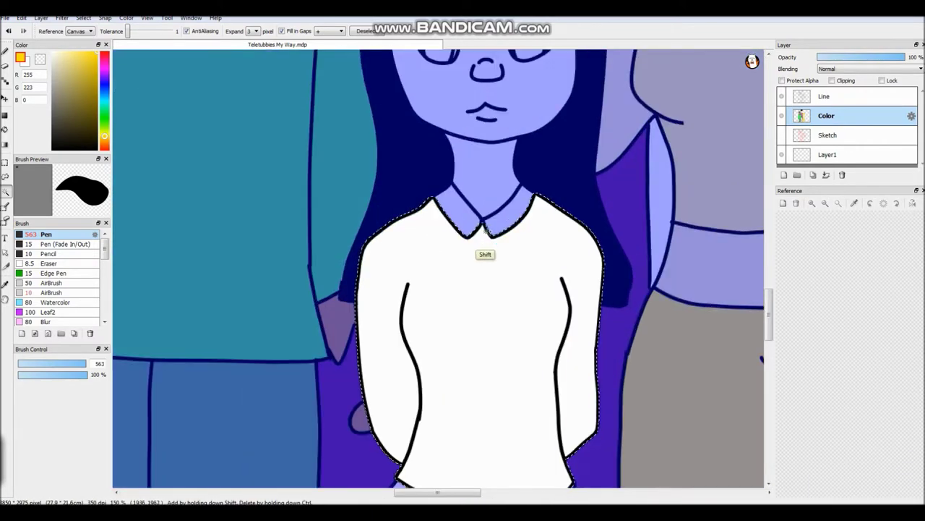
scroll(511, 219, down, 1)
click(104, 58)
click(72, 57)
key(b)
mouse_move(405, 180)
mouse_down()
mouse_move(506, 325)
mouse_move(571, 304)
mouse_up()
Paint the small girl's skirt panels red and the gaps between the pleats dark red (RGB 188, 61, 61).
scroll(528, 335, down, 3)
click(6, 192)
click(420, 264)
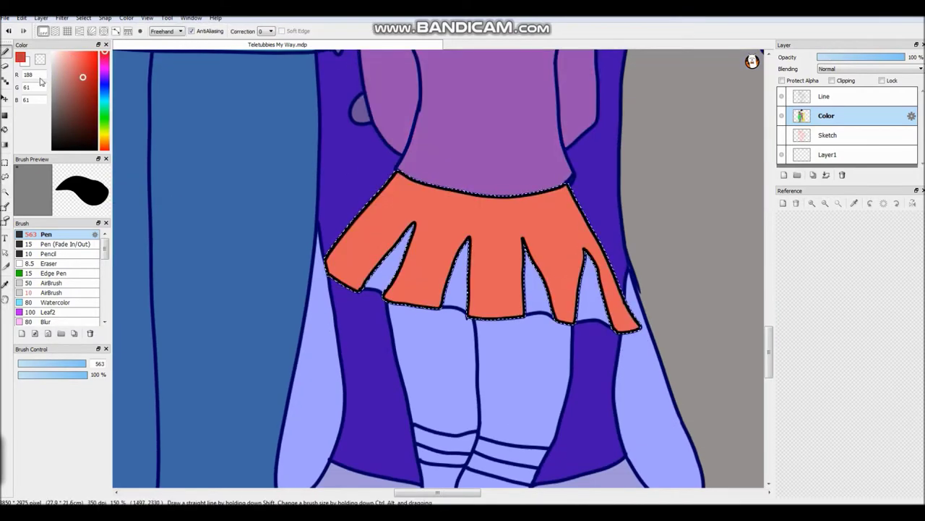
click(590, 300)
shift+click(394, 256)
scroll(578, 314, down, 5)
key(b)
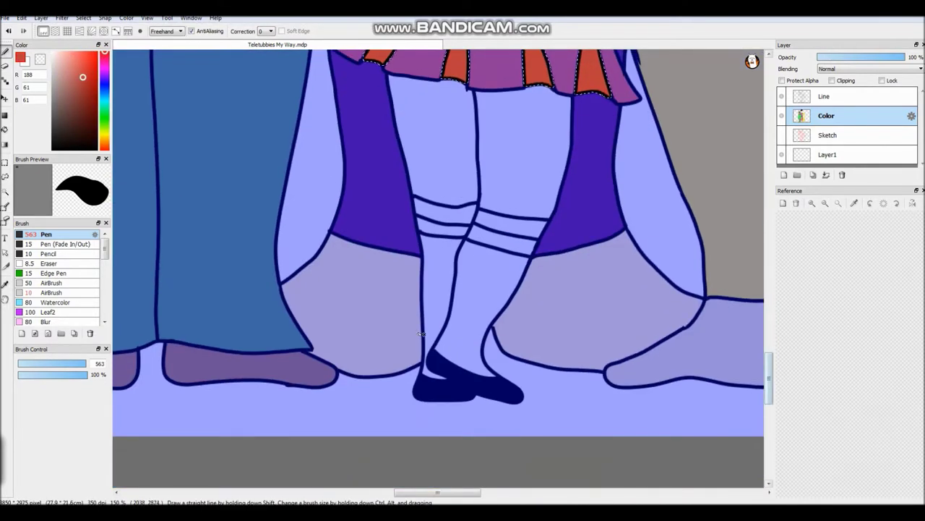
Select the bands at the top of the small girl's socks and paint them dark red (RGB 188, 61, 61).
key(w)
click(443, 215)
shift+click(509, 229)
key(b)
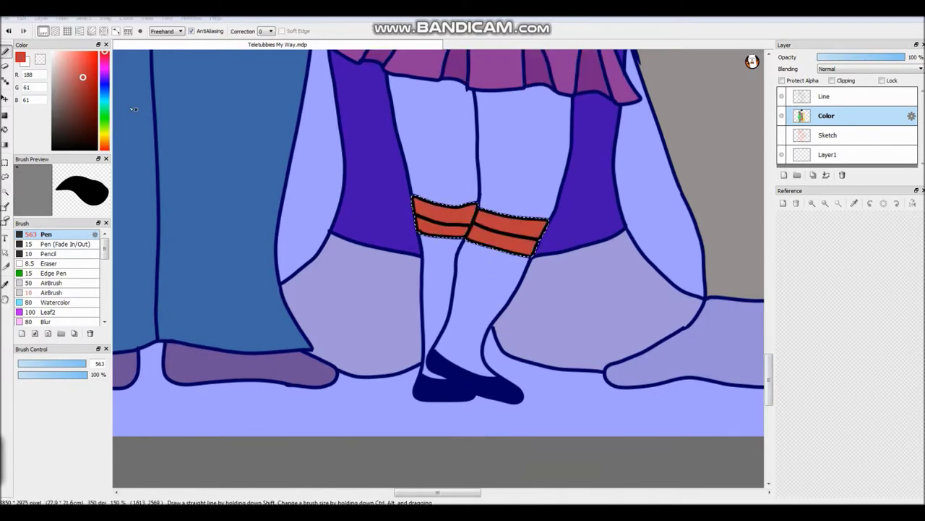
Select the small girl's socks below the bands and paint them white.
key(w)
click(438, 303)
shift+click(483, 290)
key(b)
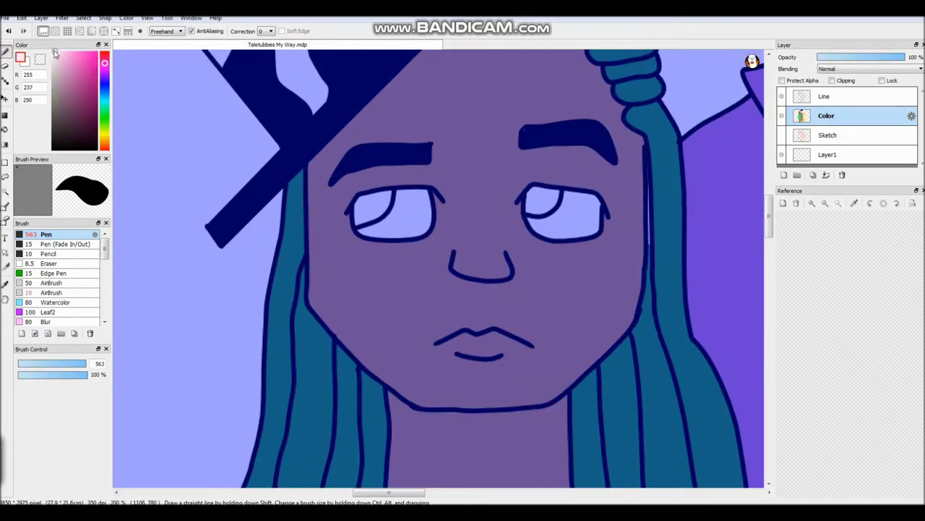
Set the pen size to 5 and draw the missing iris edge in the woman's eye in black.
key(w)
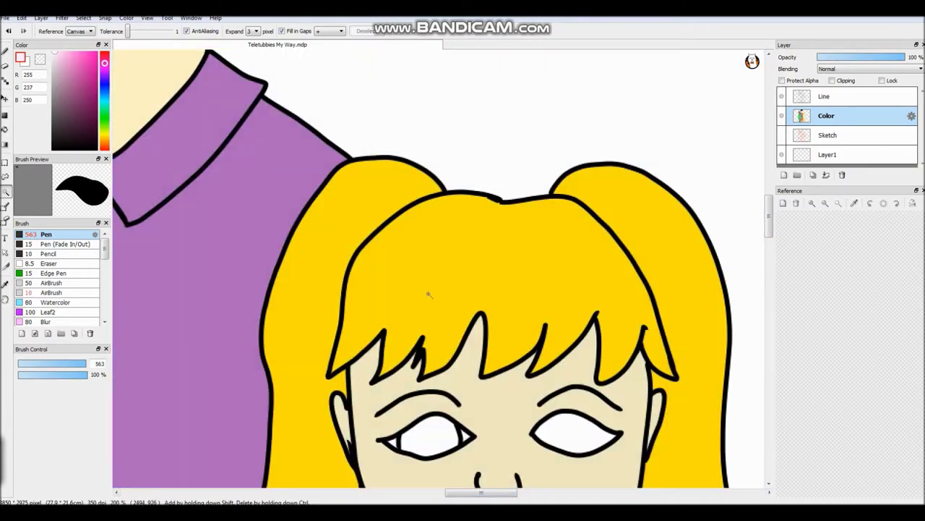
text(b5)
key(Return)
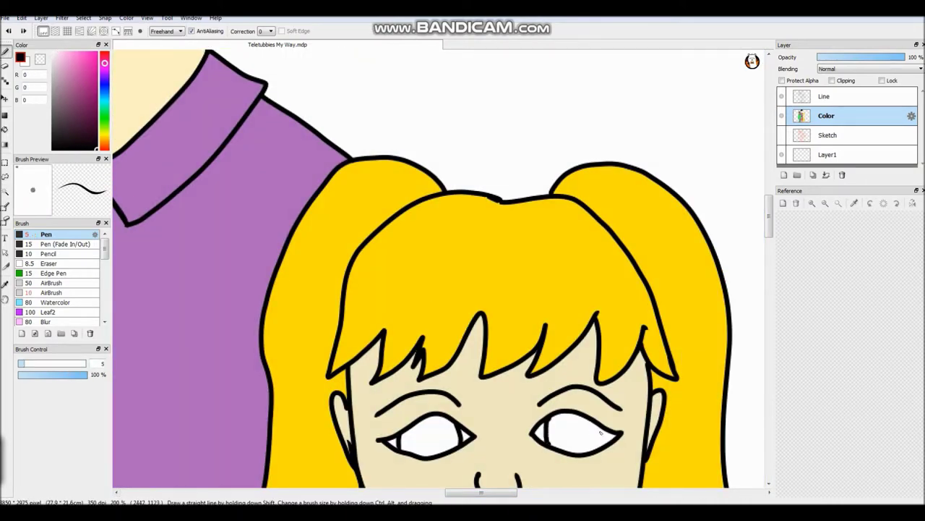
Select the eye whites of the figures and paint them near-white (RGB 255, 253, 254).
key(w)
shift+click(390, 441)
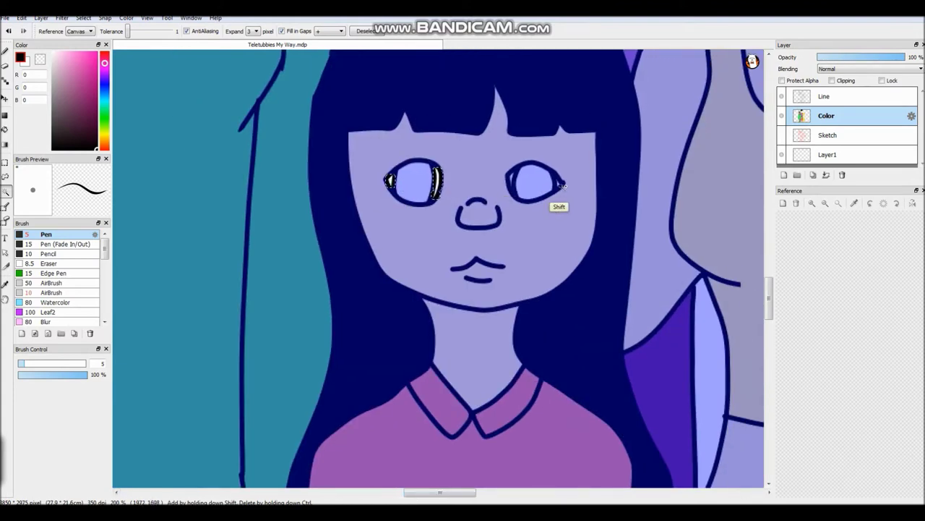
scroll(559, 185, down, 5)
key(b)
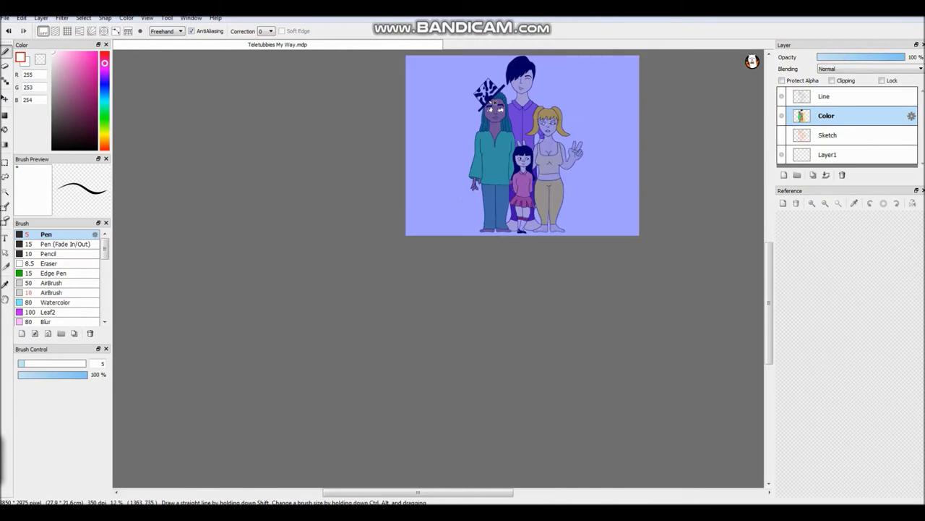
Select both irises of the green-haired figure and paint them dark green (RGB 52, 115, 67).
scroll(496, 109, up, 7)
click(76, 105)
key(w)
key(ctrl+z)
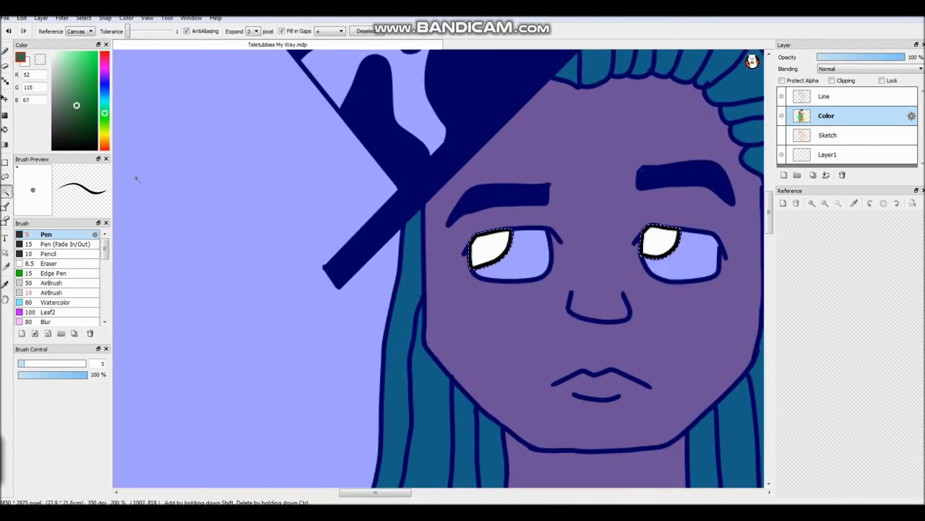
key(b)
mouse_move(483, 239)
mouse_down()
mouse_move(506, 253)
mouse_move(661, 238)
mouse_up()
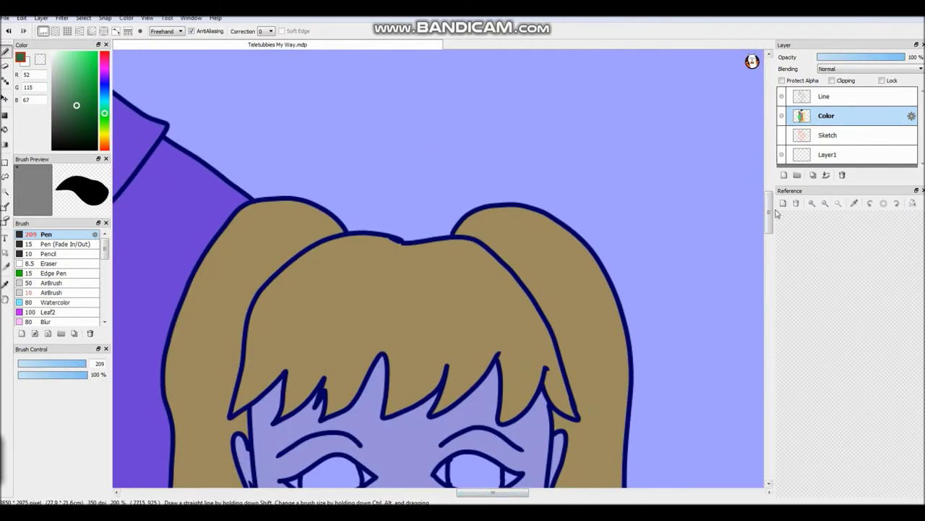
Select both of the blonde woman's irises and paint them olive (RGB 127, 119, 25).
scroll(776, 212, down, 3)
click(104, 135)
key(w)
click(334, 300)
shift+click(479, 298)
click(5, 52)
drag(332, 302, 479, 298)
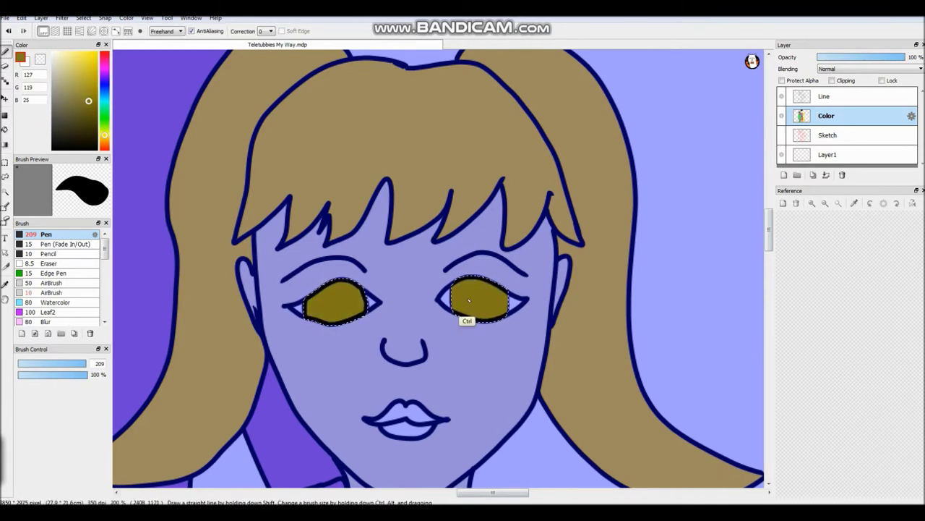
key(ctrl+z)
drag(333, 302, 479, 299)
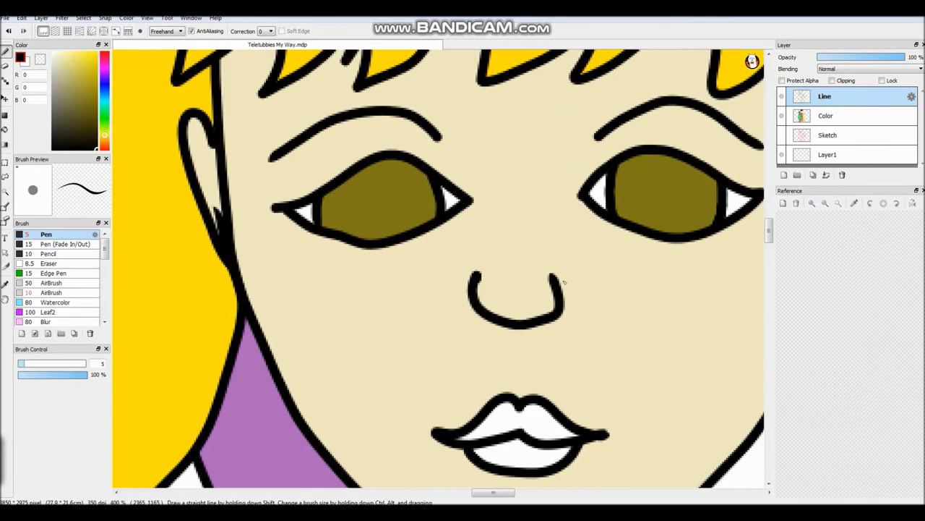
Select the blonde woman's lips, paint them pink and make the Color layer active.
key(w)
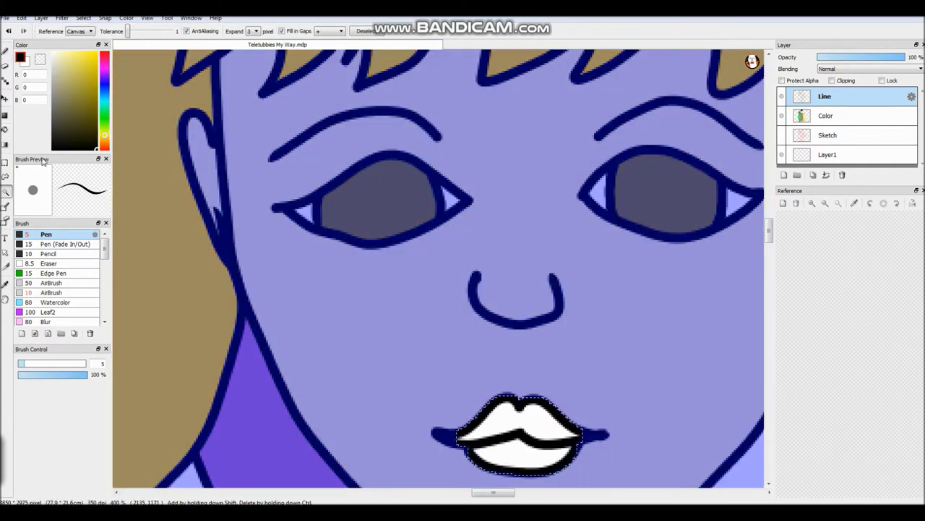
scroll(434, 289, down, 3)
key(b)
click(69, 56)
drag(470, 434, 549, 430)
click(825, 116)
scroll(483, 443, down, 3)
Select the small girl's irises, paint them dark red (RGB 133, 55, 55) and clear the selection.
scroll(773, 290, up, 5)
scroll(506, 289, left, 2)
click(6, 191)
scroll(216, 141, down, 10)
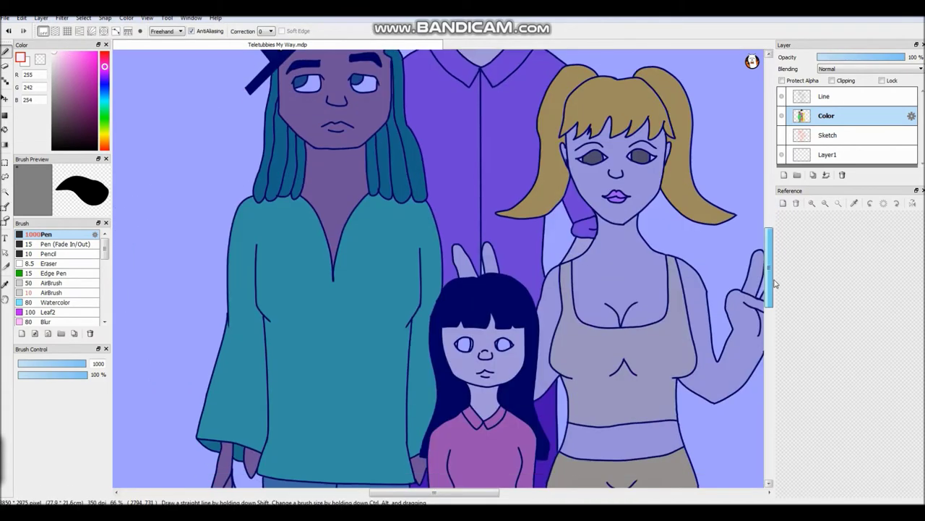
scroll(405, 260, up, 3)
click(310, 195)
click(491, 195)
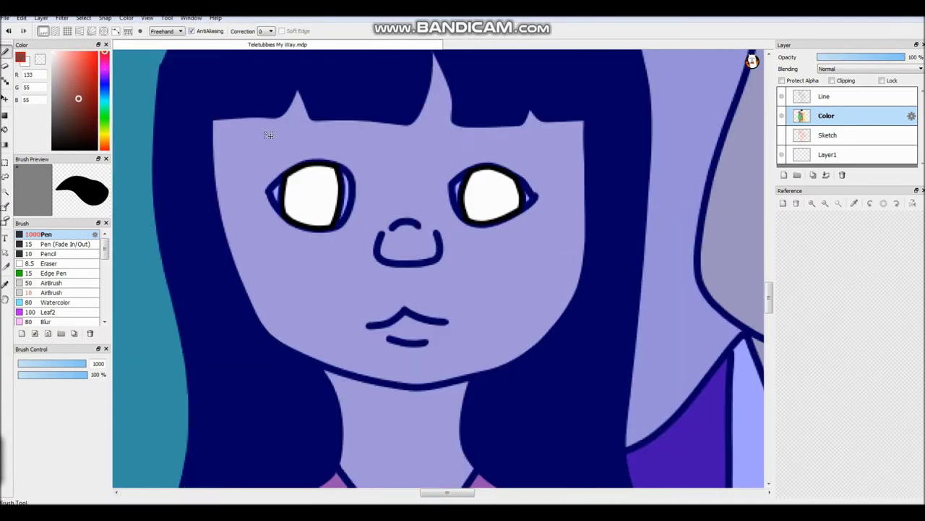
scroll(405, 260, down, 5)
scroll(507, 246, up, 4)
key(ctrl+d)
scroll(504, 291, down, 3)
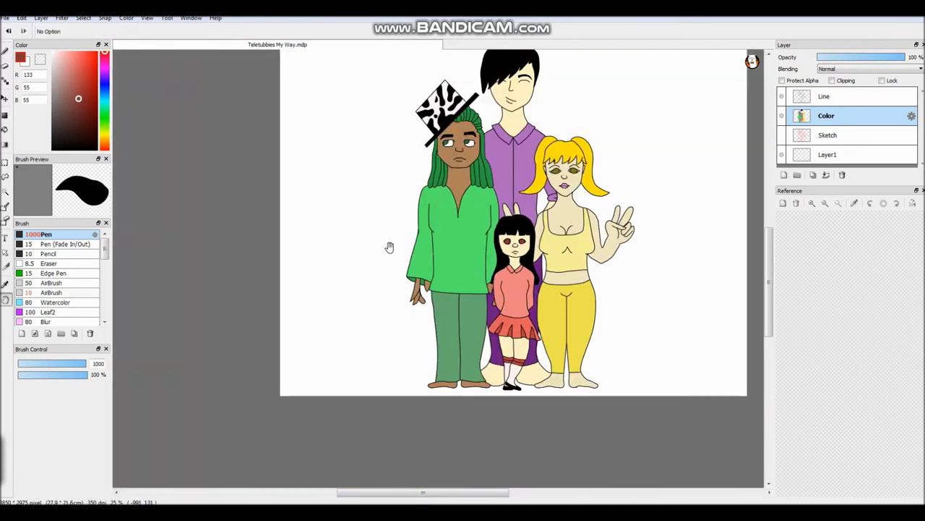
Place a new layer directly beneath the Color layer and name it Background.
drag(821, 135, 771, 154)
drag(805, 124, 825, 139)
double_click(826, 139)
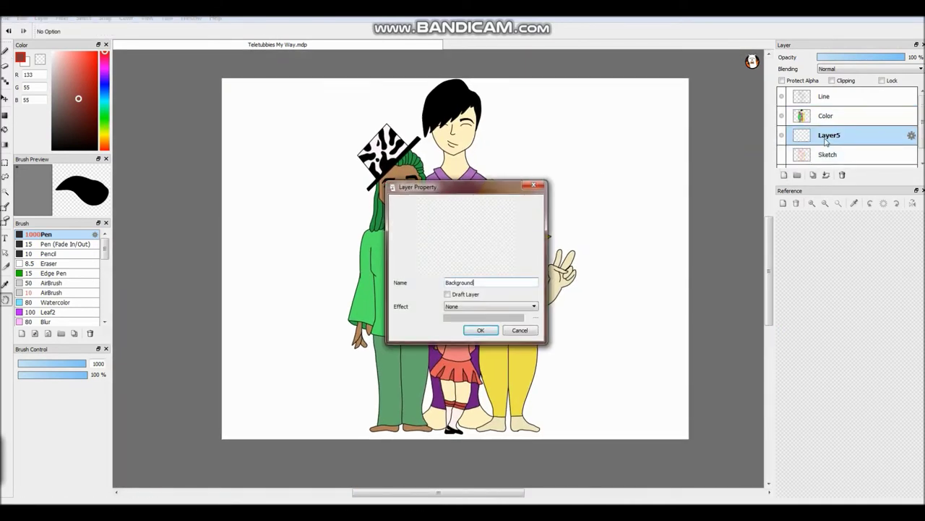
text(Background)
key(Return)
Paint broad diagonal bands of purple, green, yellow and red across the whole Background layer.
drag(238, 79, 303, 152)
drag(506, 66, 277, 295)
drag(520, 84, 290, 340)
drag(593, 94, 303, 391)
click(105, 130)
mouse_move(650, 83)
mouse_down()
mouse_move(303, 419)
mouse_move(491, 433)
mouse_up()
click(104, 146)
click(602, 371)
On the Color layer, fill the unpainted eye whites of the older figures with near-white (RGB 255, 253, 254).
scroll(401, 188, up, 6)
key(w)
click(825, 116)
click(328, 168)
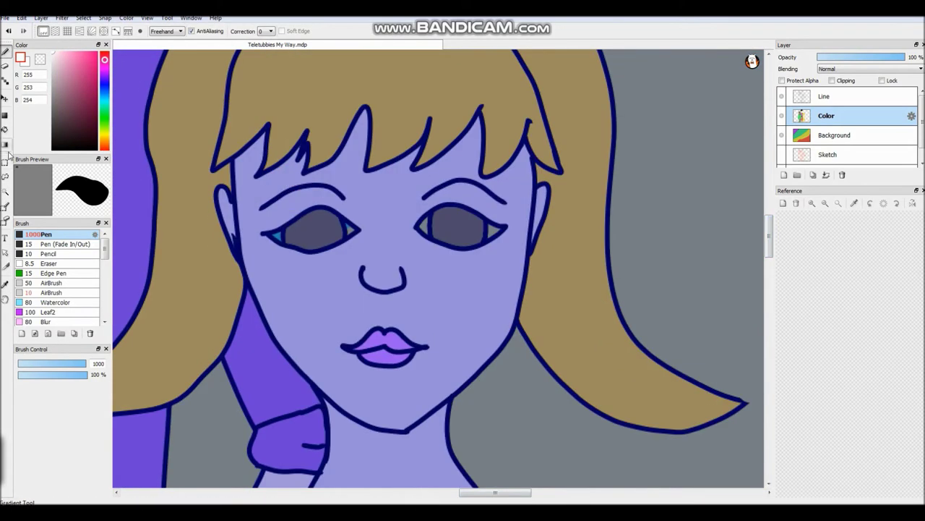
scroll(318, 223, up, 3)
key(w)
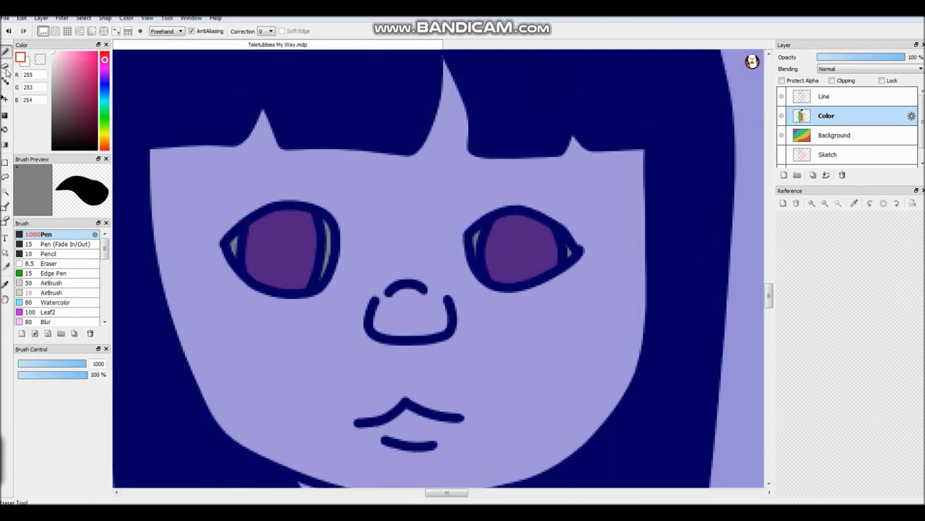
Select the small girl's unpainted eye corners and paint them near-white (RGB 255, 253, 254).
click(6, 191)
click(234, 246)
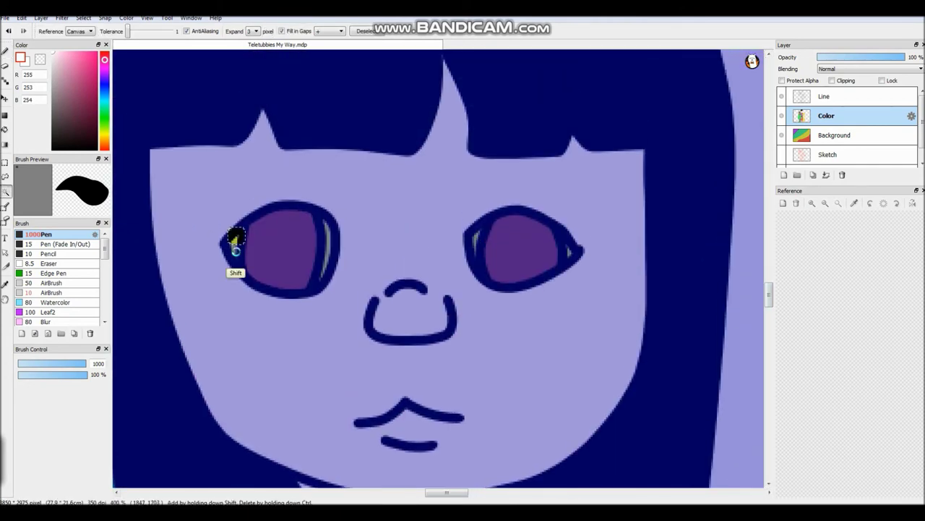
scroll(477, 245, up, 2)
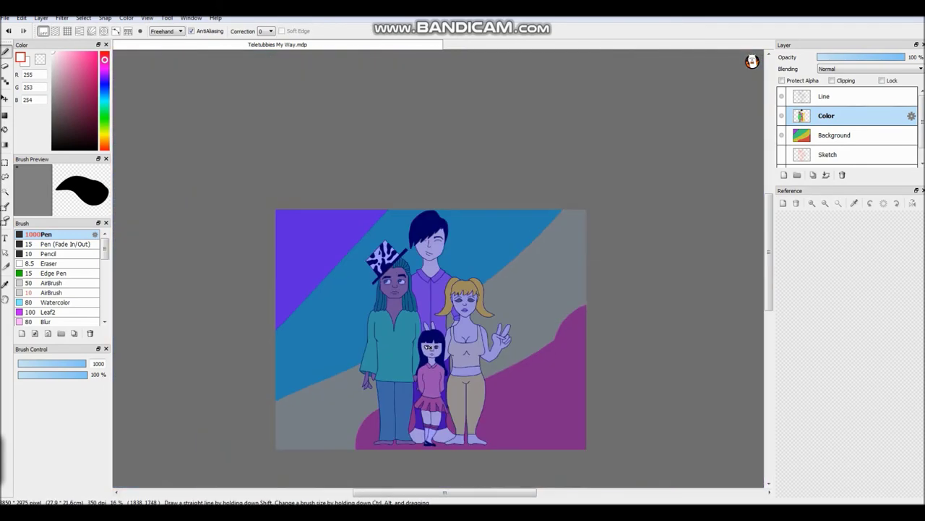
scroll(767, 270, down, 3)
Apply a strong blur filter to the Background layer so the colour bands blend into each other.
click(839, 135)
click(63, 17)
click(128, 107)
drag(417, 266, 516, 265)
click(488, 290)
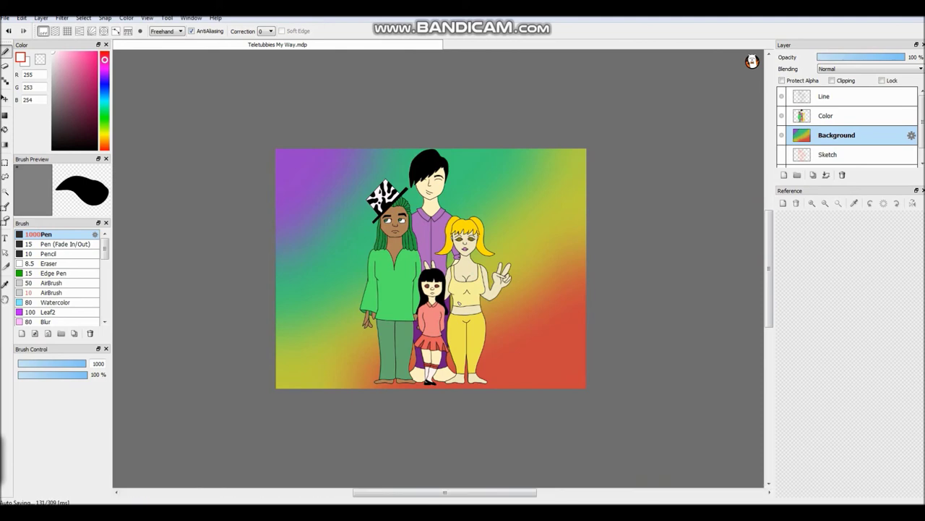
Sign the artwork with a size 5 white pen in the canvas's lower-right corner, adding the second line and year beneath.
scroll(206, 228, up, 2)
scroll(743, 460, up, 5)
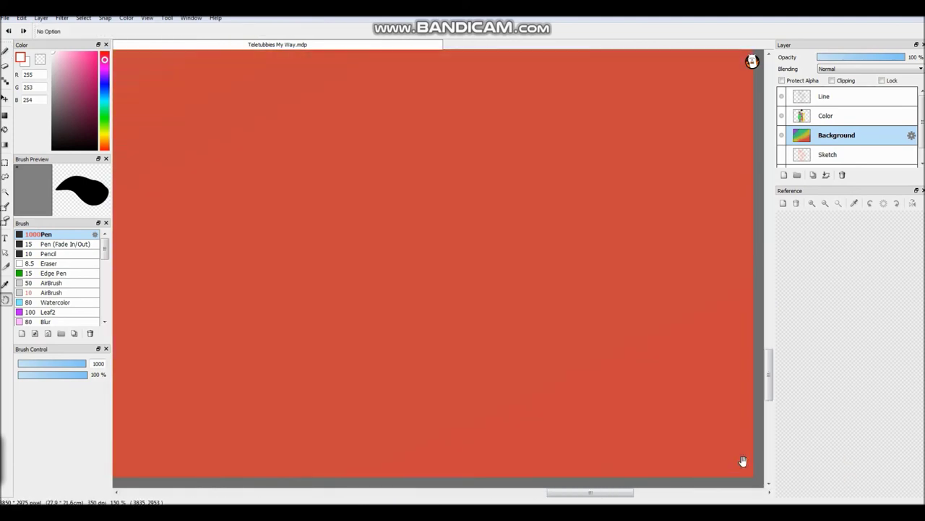
click(5, 49)
drag(434, 286, 380, 374)
drag(445, 303, 479, 372)
drag(497, 336, 488, 398)
drag(554, 350, 640, 284)
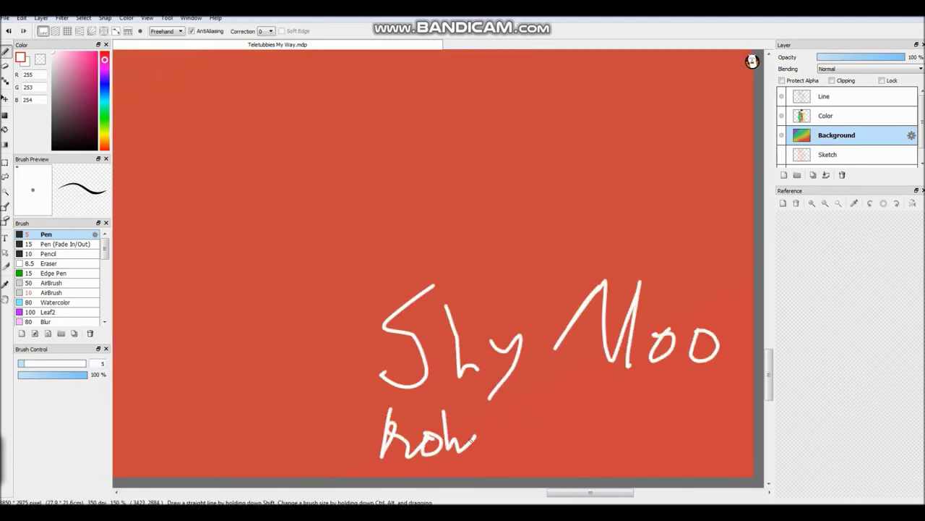
drag(632, 413, 630, 455)
drag(661, 423, 655, 463)
scroll(637, 434, down, 5)
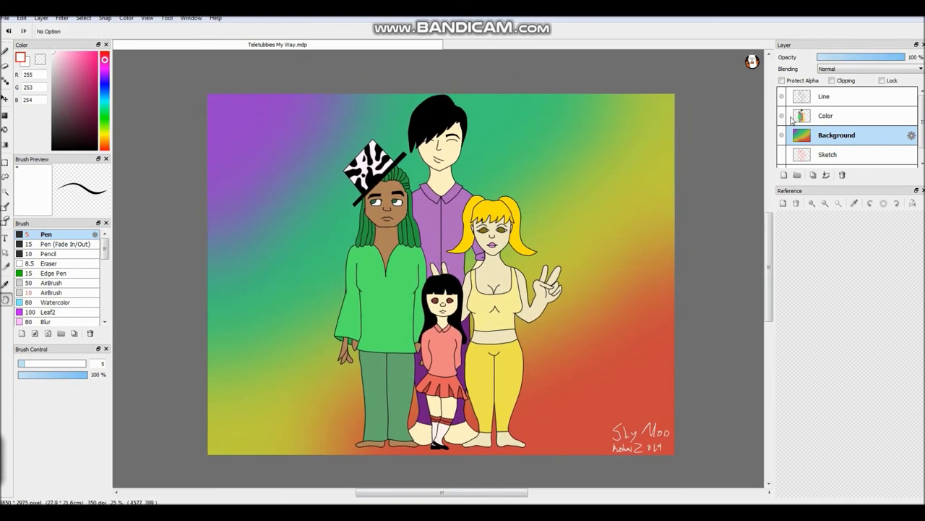